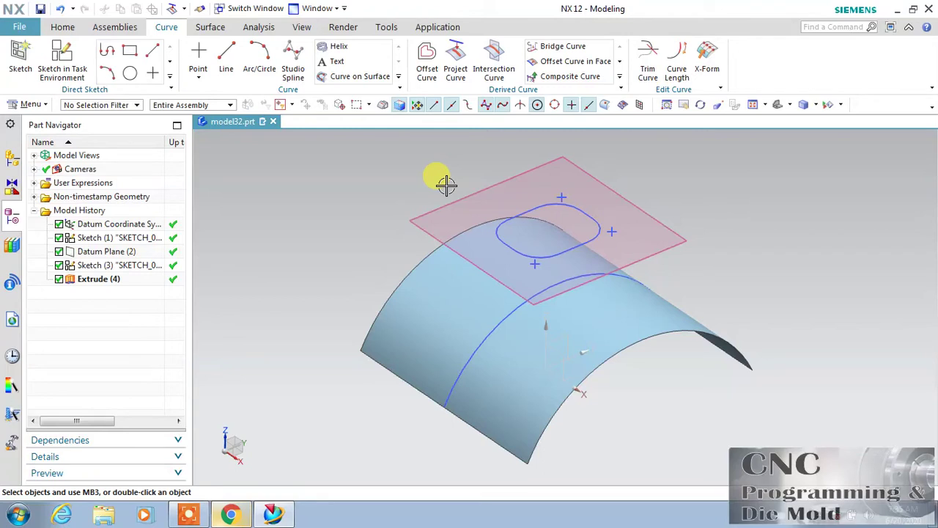
Open the Project Curve dialog from the Curve tab.
click(455, 69)
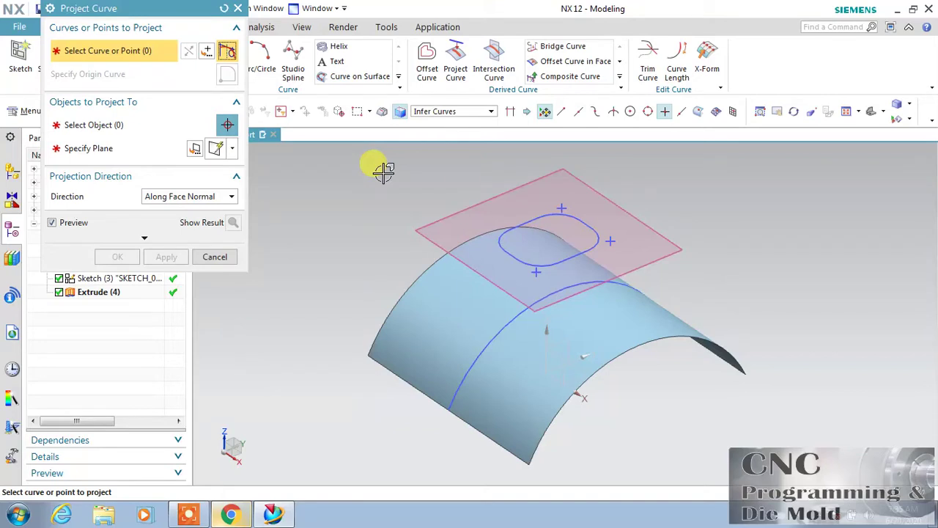
Select the rounded slot loop as the curves and the arched surface as the projection target.
click(541, 217)
click(126, 130)
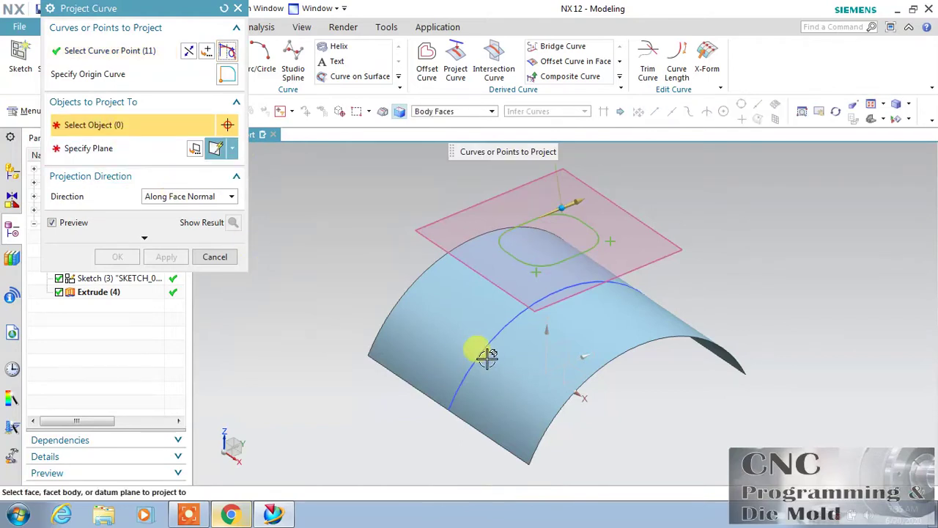
click(518, 351)
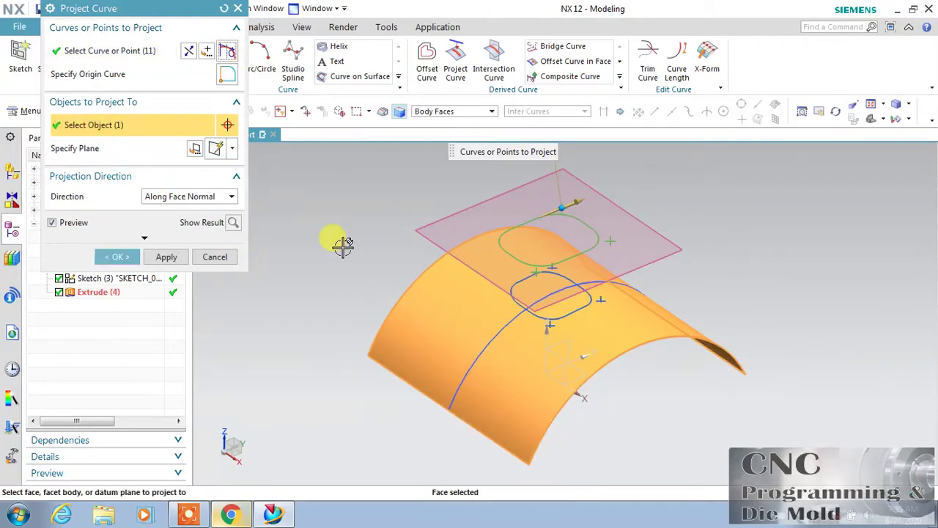
Orbit to inspect the face-normal projection preview, then bring up the Snipping Tool help diagram.
click(840, 115)
drag(722, 256, 618, 252)
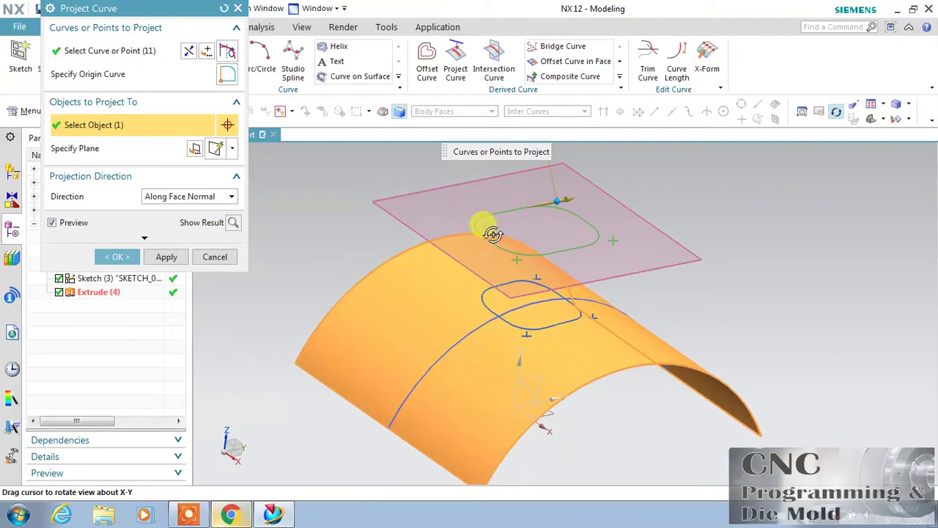
drag(806, 199, 738, 255)
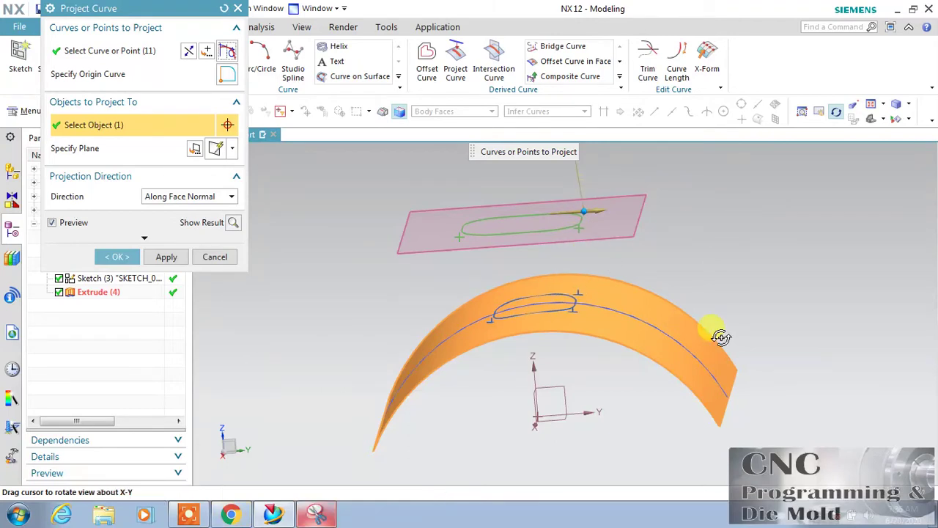
click(316, 513)
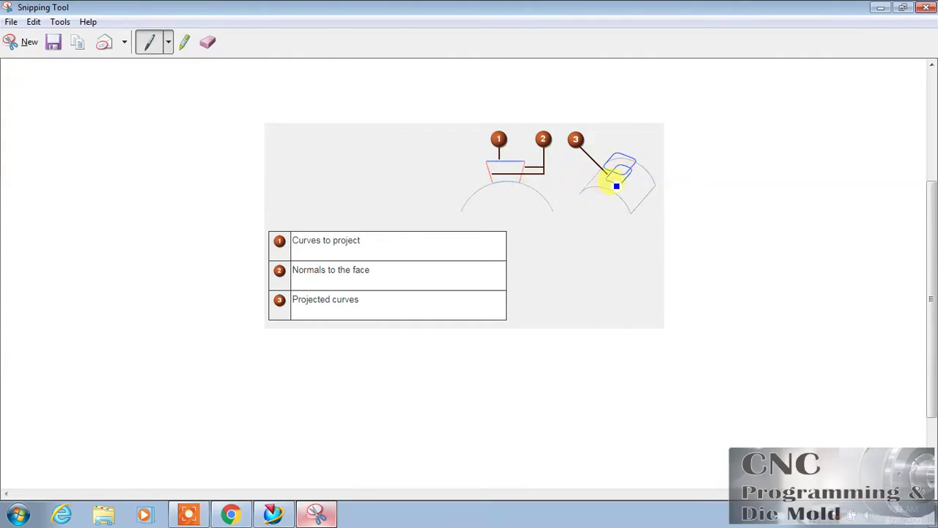
click(272, 514)
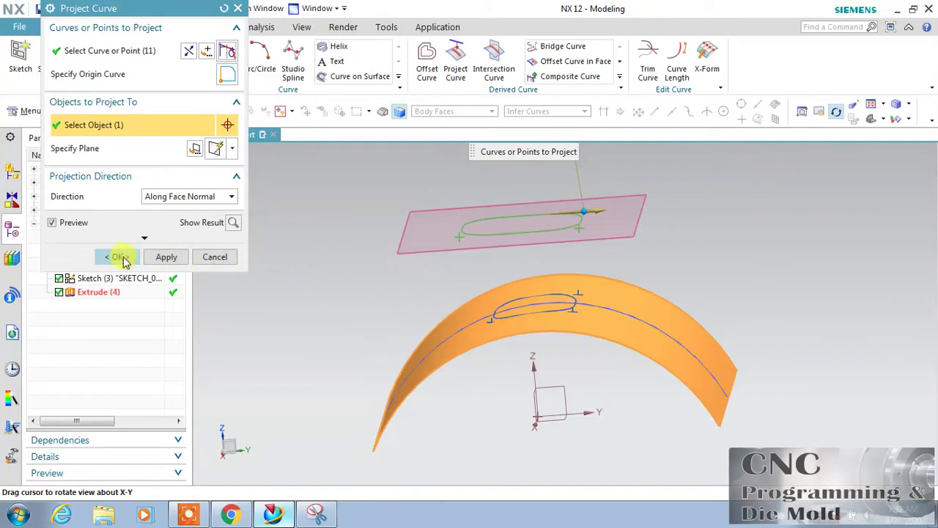
Create Projected Curve (5), delete it from the Part Navigator, and start a new Project Curve.
click(120, 258)
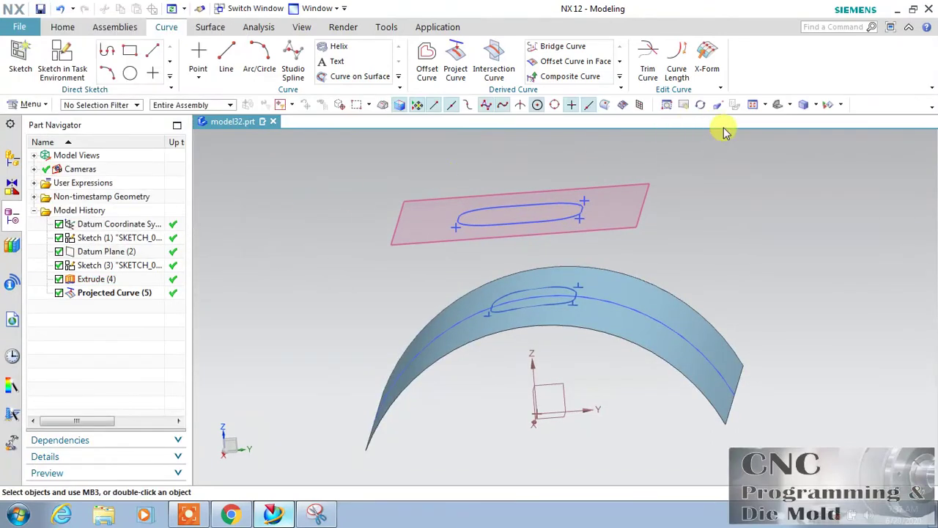
click(773, 105)
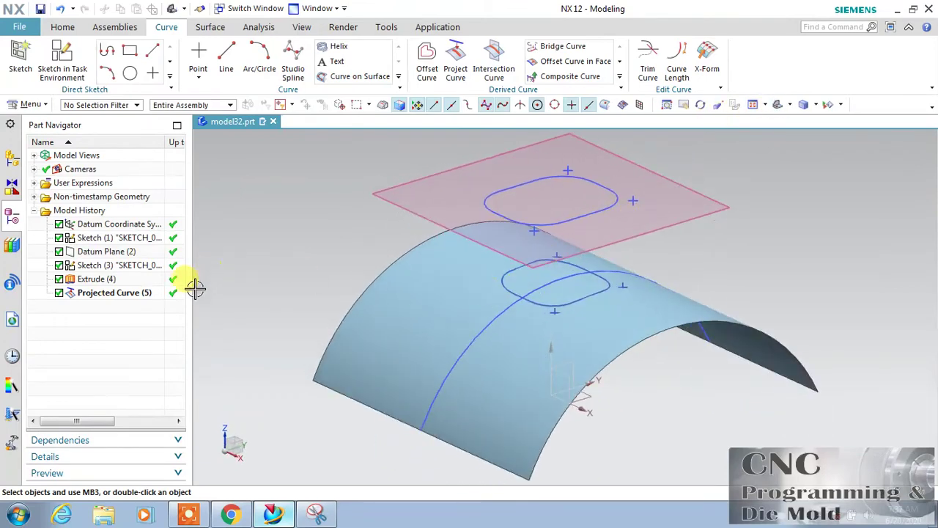
right_click(132, 292)
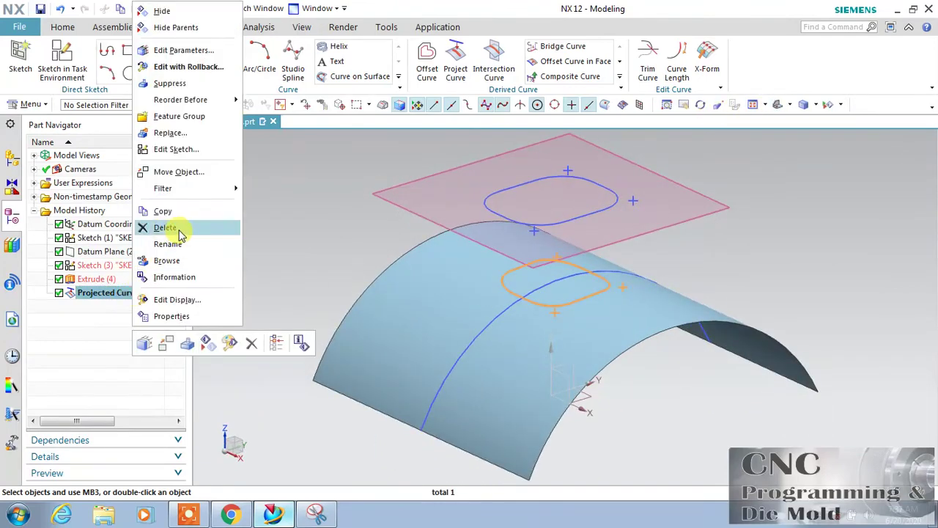
click(176, 228)
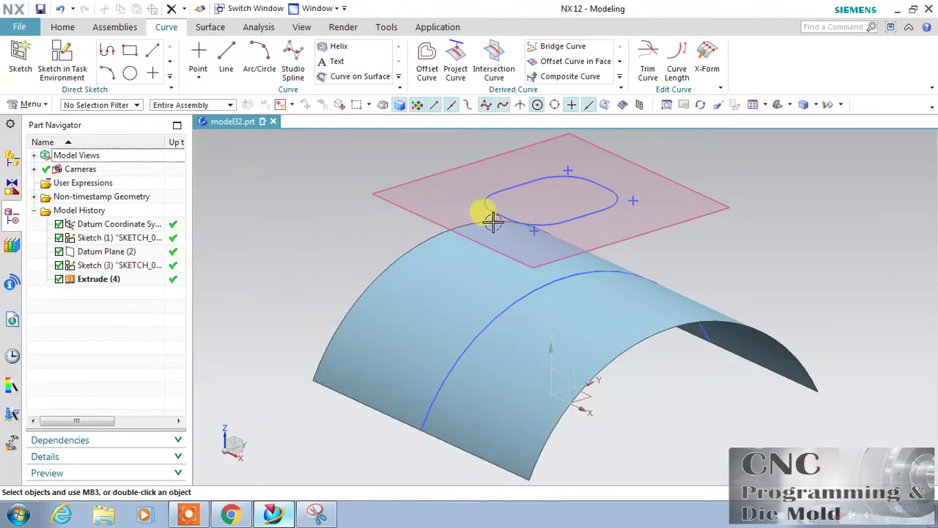
click(452, 65)
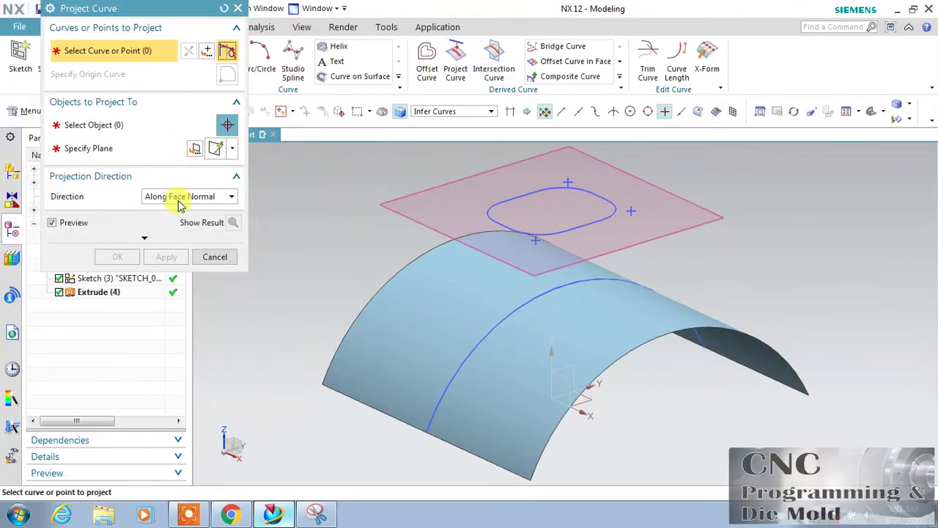
Project the slot loop onto the arched surface Toward Point, using the end arc's center.
click(488, 197)
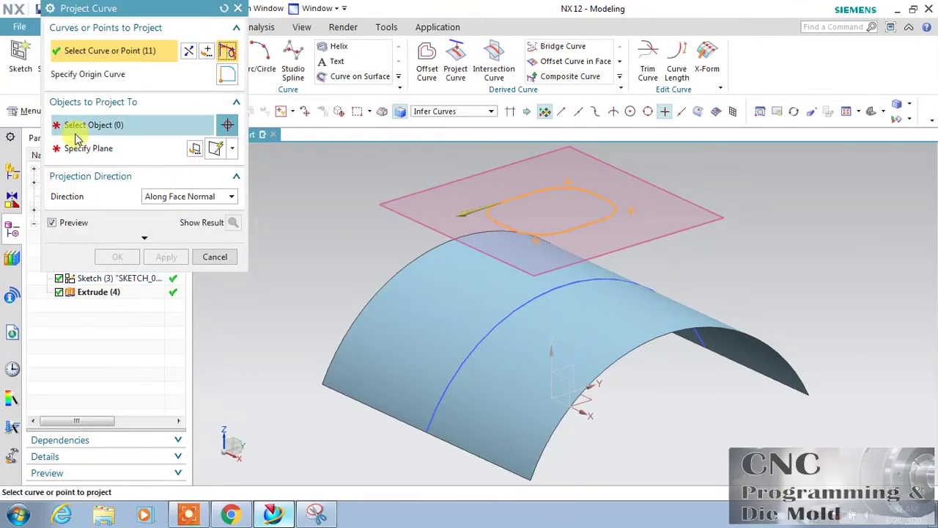
click(123, 125)
click(427, 296)
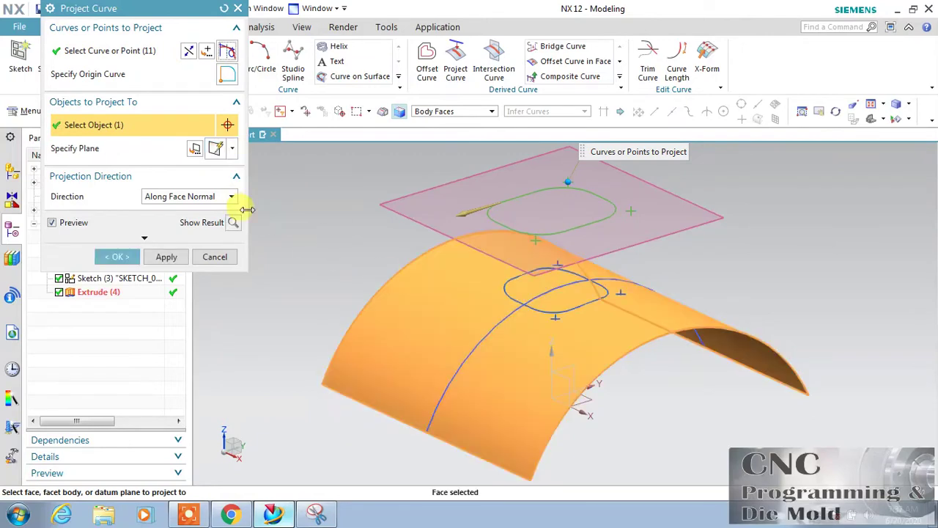
click(213, 200)
click(192, 223)
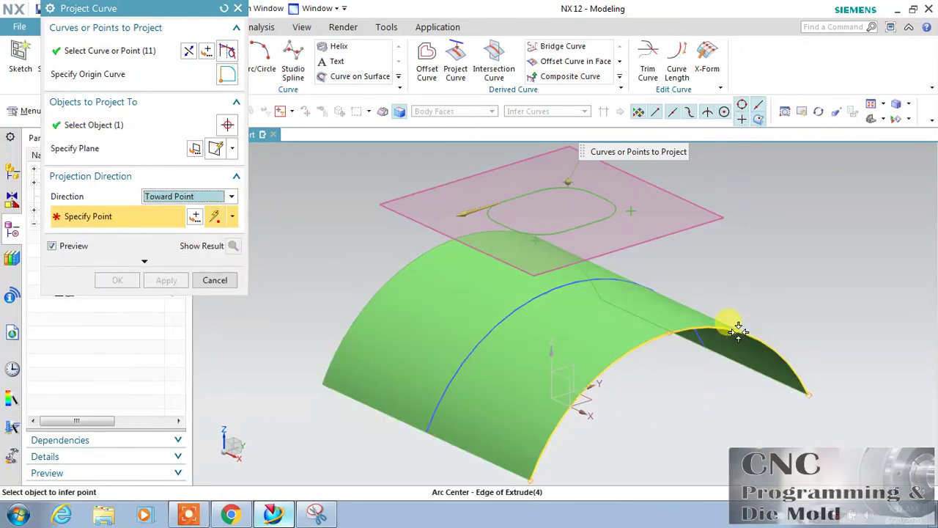
scroll(738, 331, down, 2)
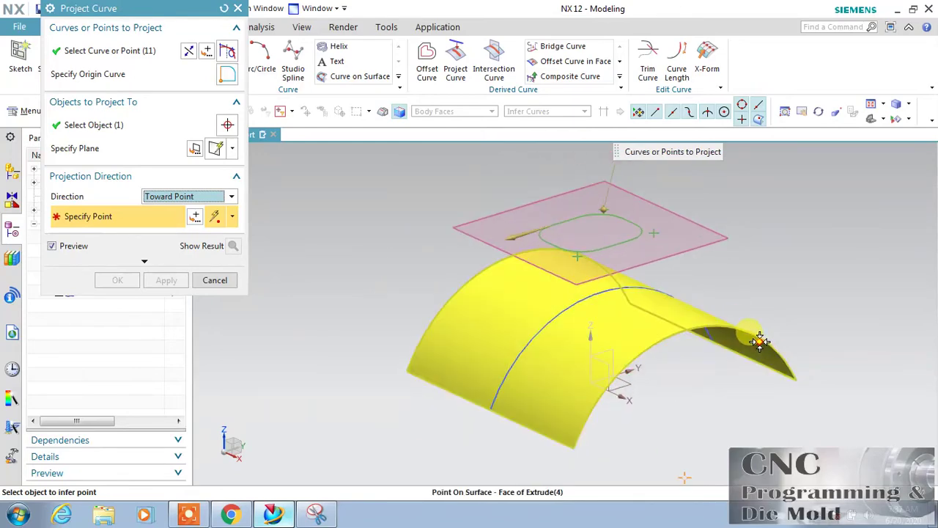
click(758, 334)
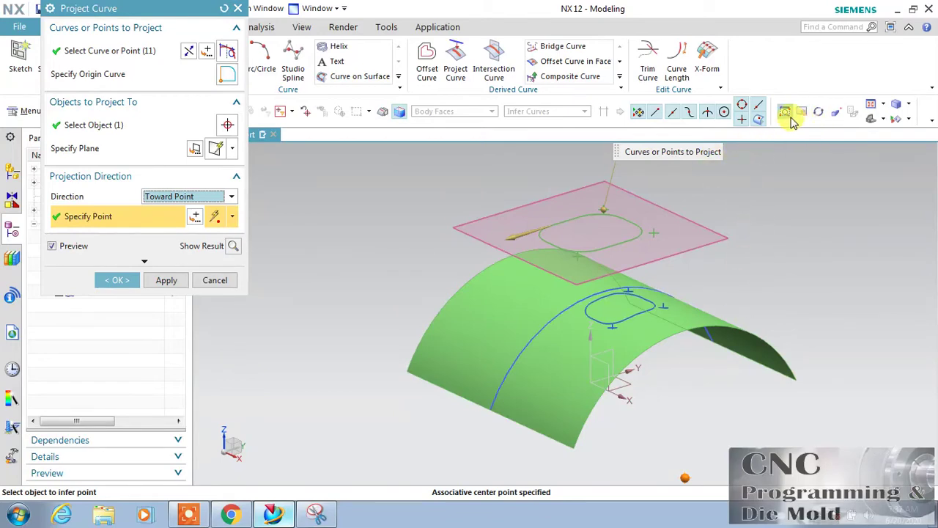
Move the projection point onto the surface, orbit to inspect, then view the Toward Point diagram.
click(819, 111)
drag(722, 193, 702, 273)
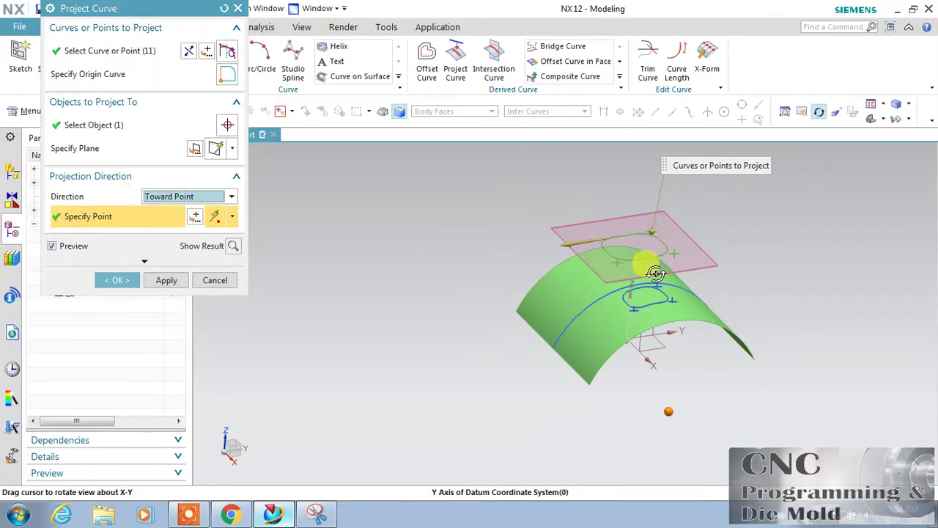
click(817, 110)
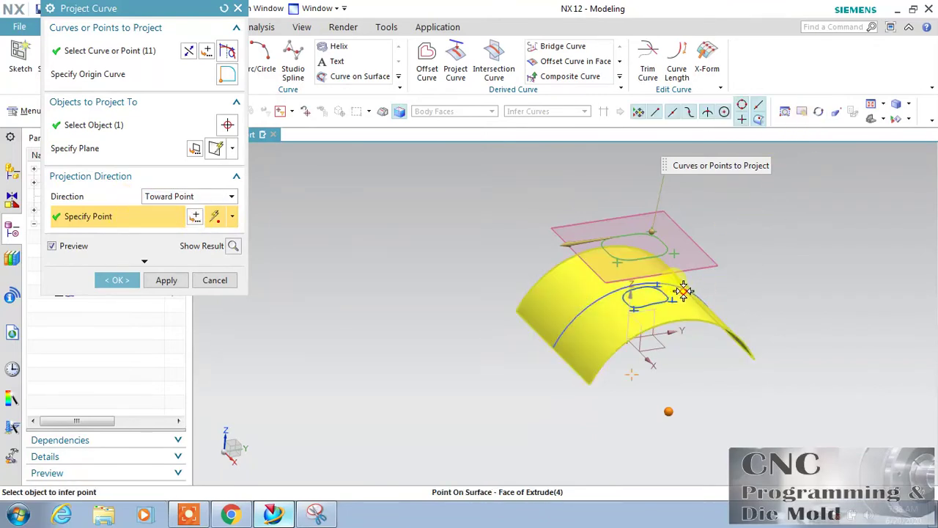
click(721, 291)
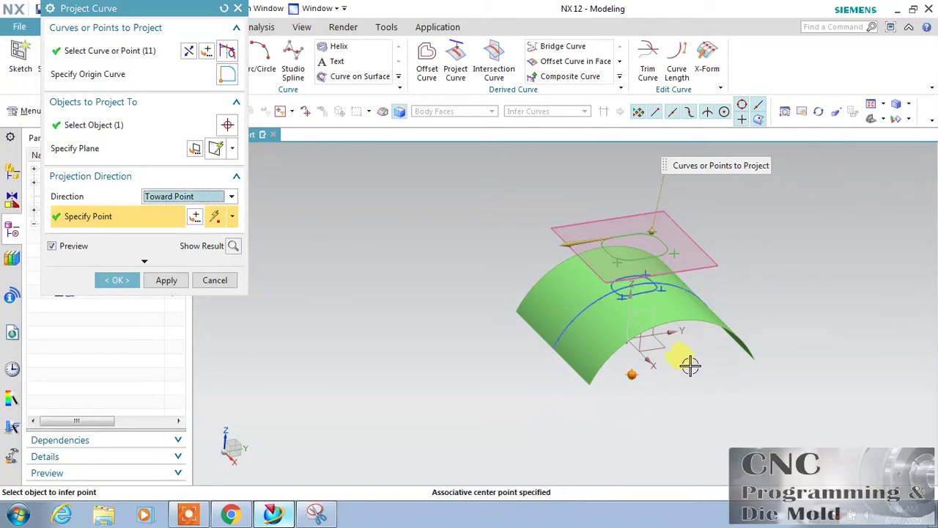
click(817, 110)
drag(651, 257, 592, 246)
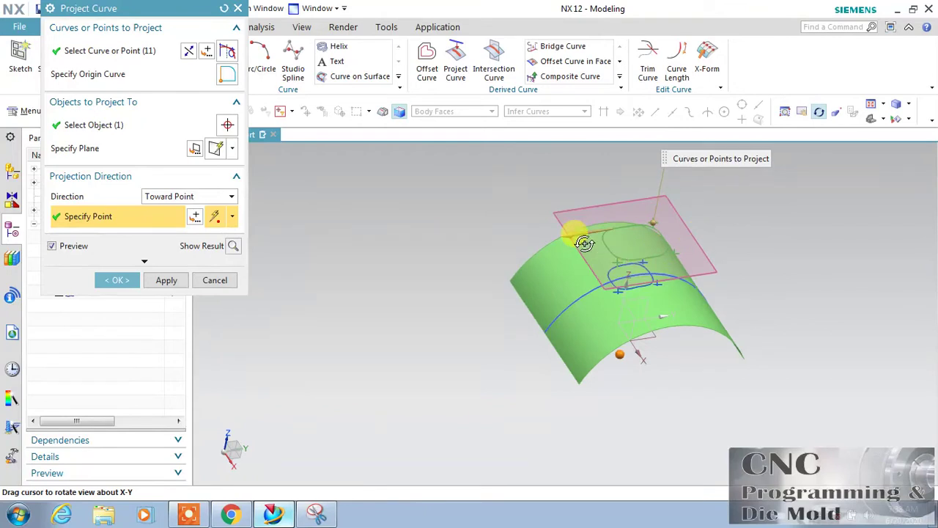
mouse_move(528, 224)
mouse_down()
mouse_move(520, 261)
mouse_move(518, 205)
mouse_move(519, 226)
mouse_up()
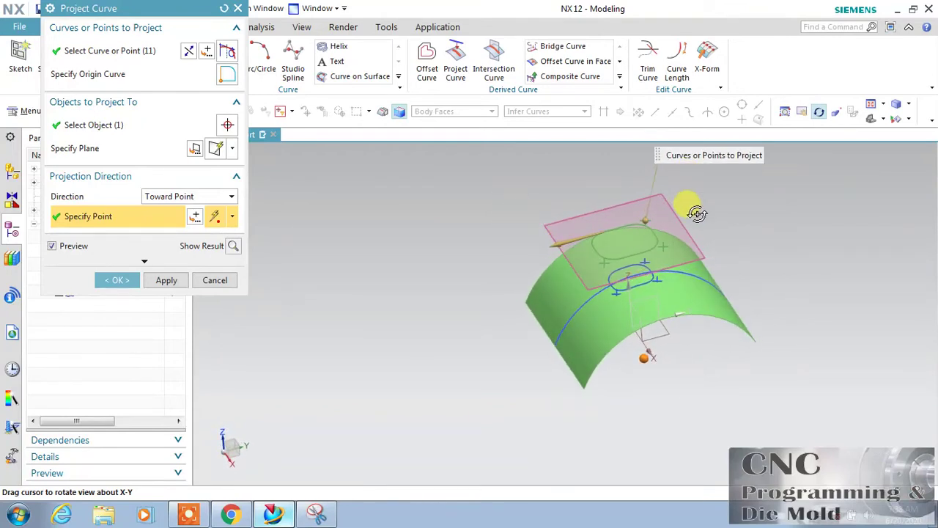
scroll(703, 230, up, 2)
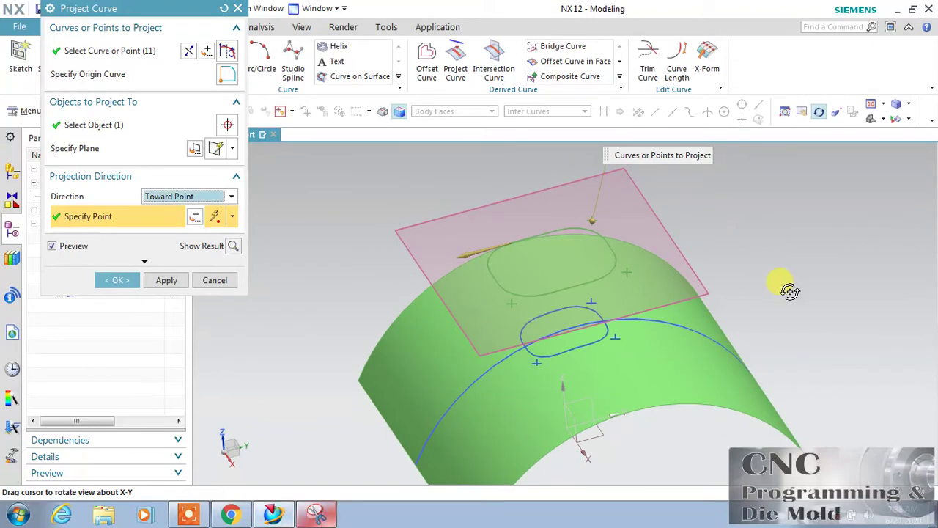
click(317, 513)
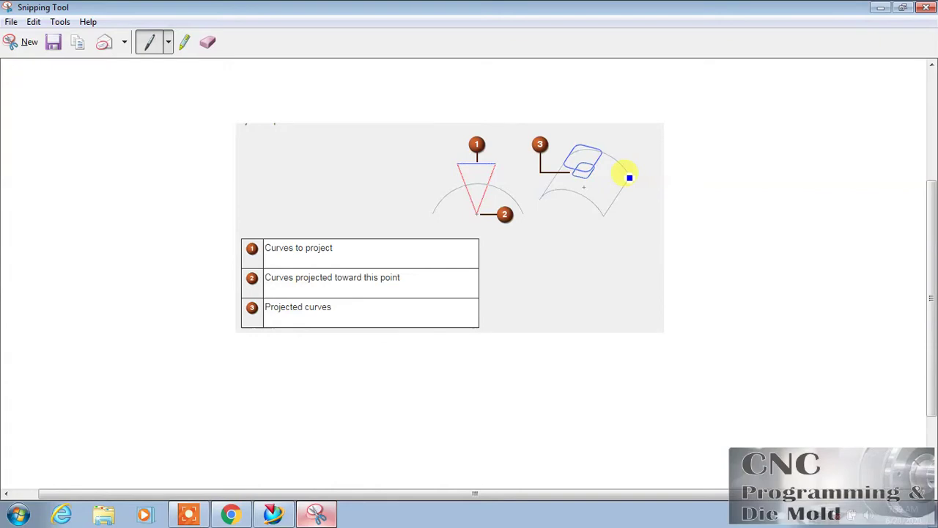
Return to NX and create the toward-point projected curve.
click(284, 511)
click(129, 279)
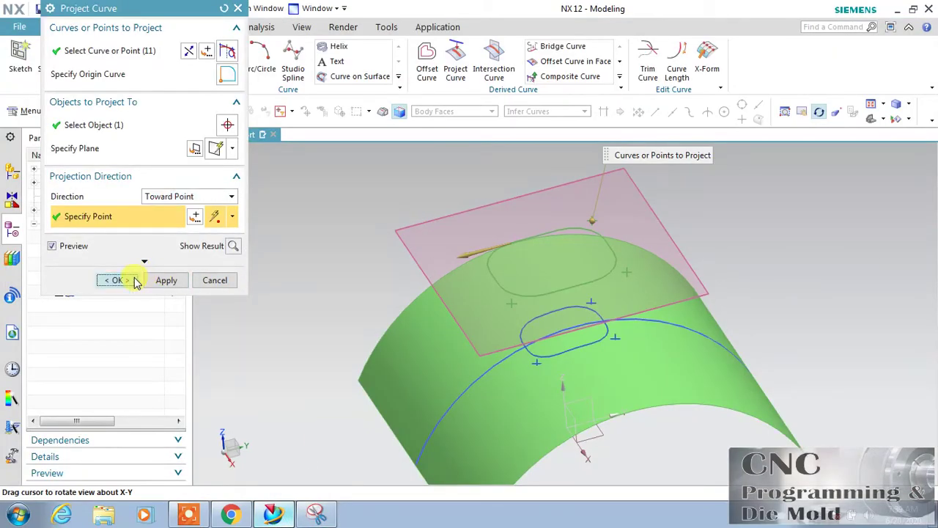
Delete Projected Curve (6), then start a new projection with the slot loop selected.
mouse_move(370, 272)
middle_down()
mouse_move(385, 323)
mouse_move(379, 280)
middle_up()
right_click(123, 293)
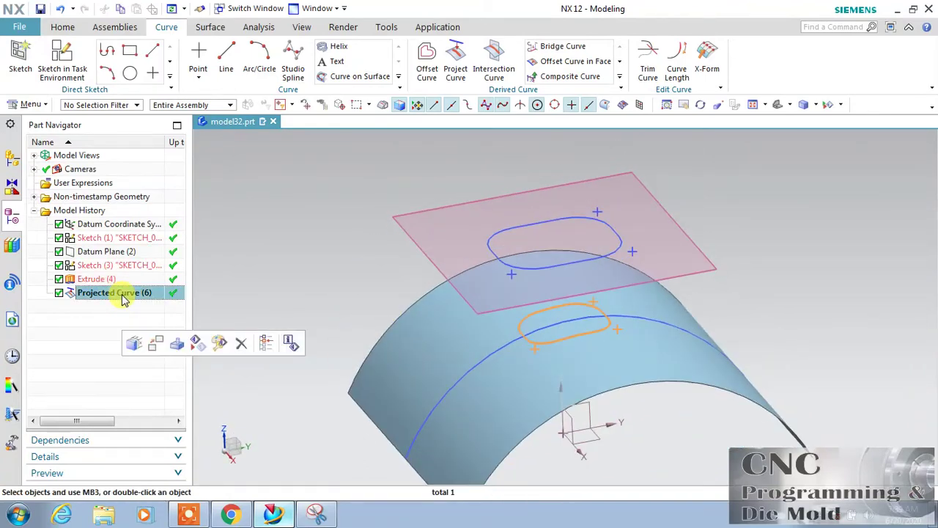
click(165, 229)
click(455, 60)
click(489, 245)
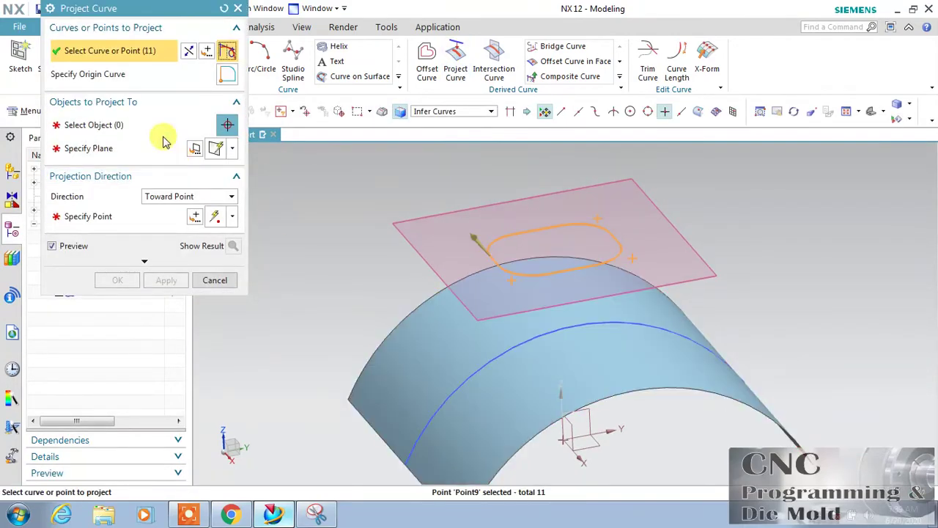
Target the arched surface with Toward Line direction along the datum X axis, then view the diagram.
middle_click(288, 232)
click(427, 328)
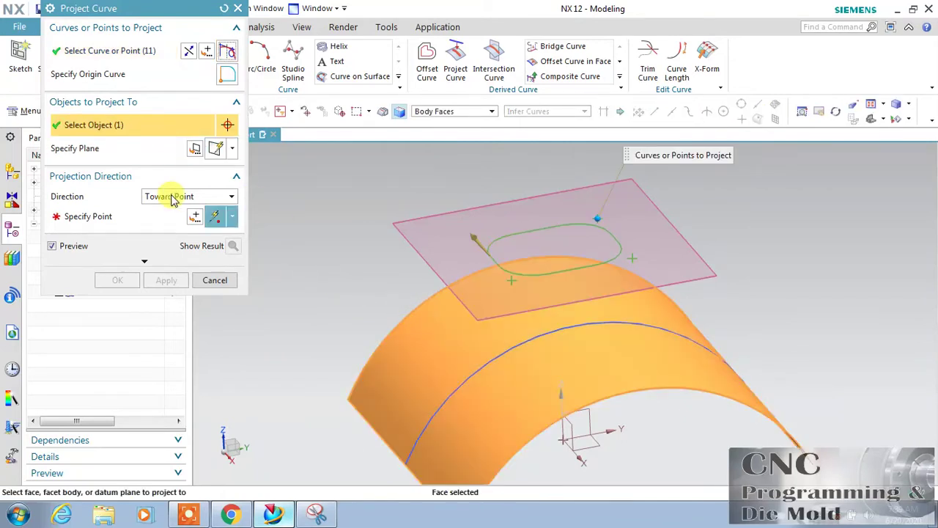
click(174, 196)
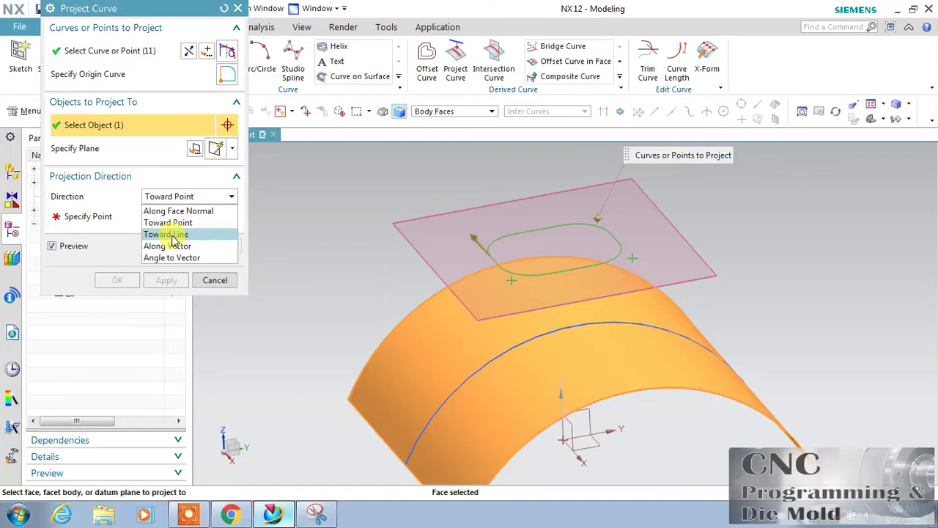
click(170, 234)
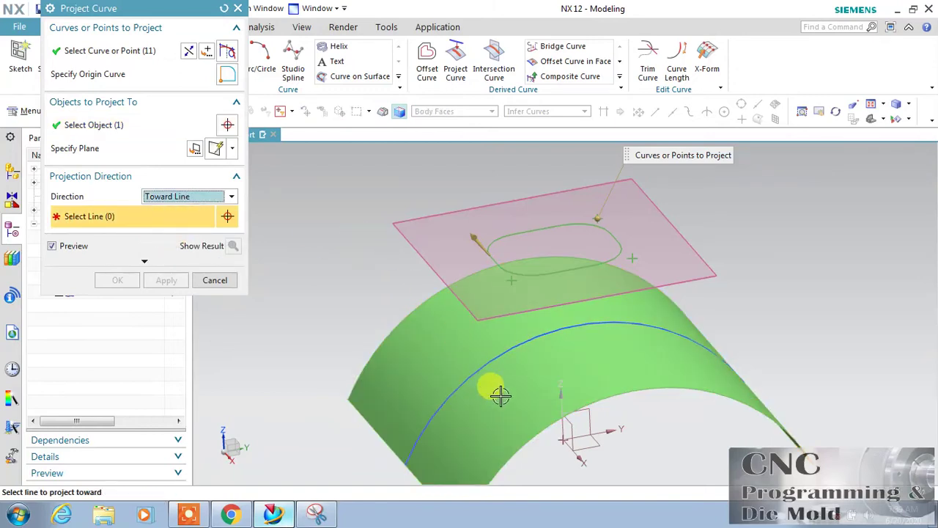
click(578, 455)
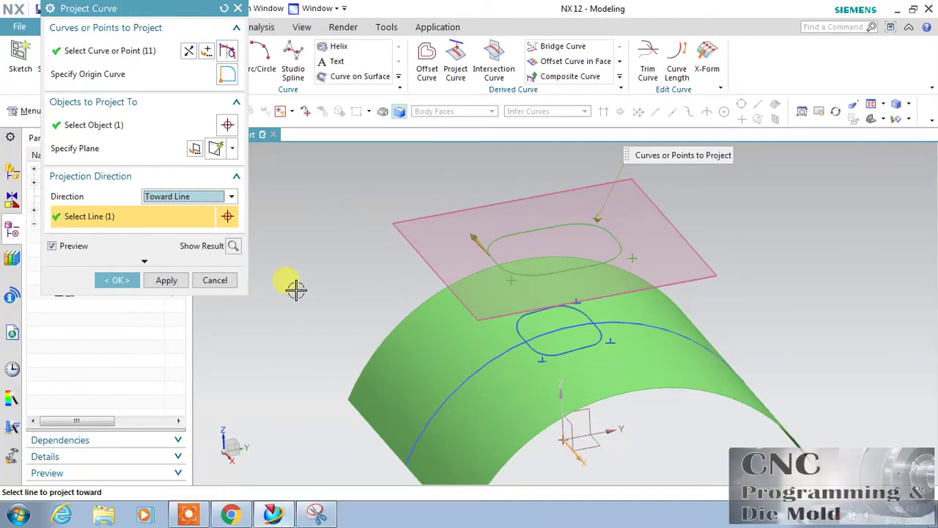
click(316, 513)
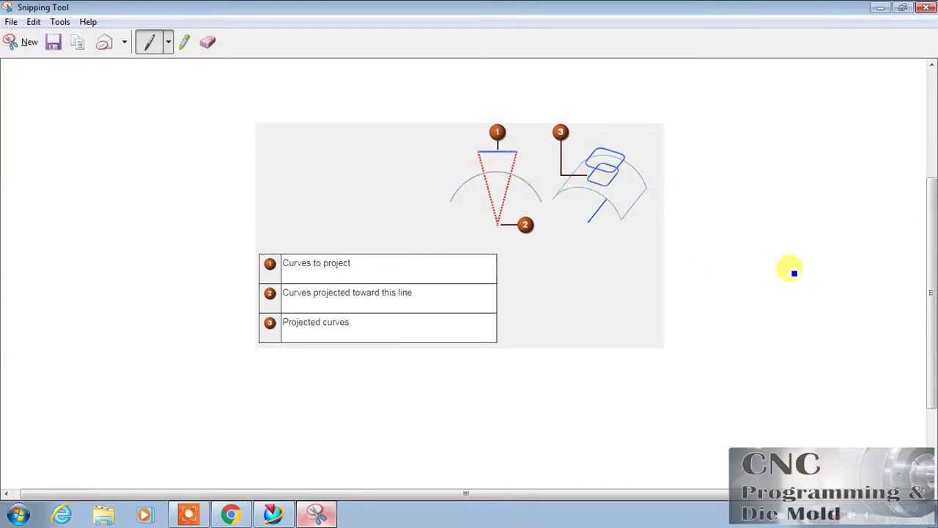
Minimize Snipping Tool to return to the NX toward-line projection preview.
click(882, 12)
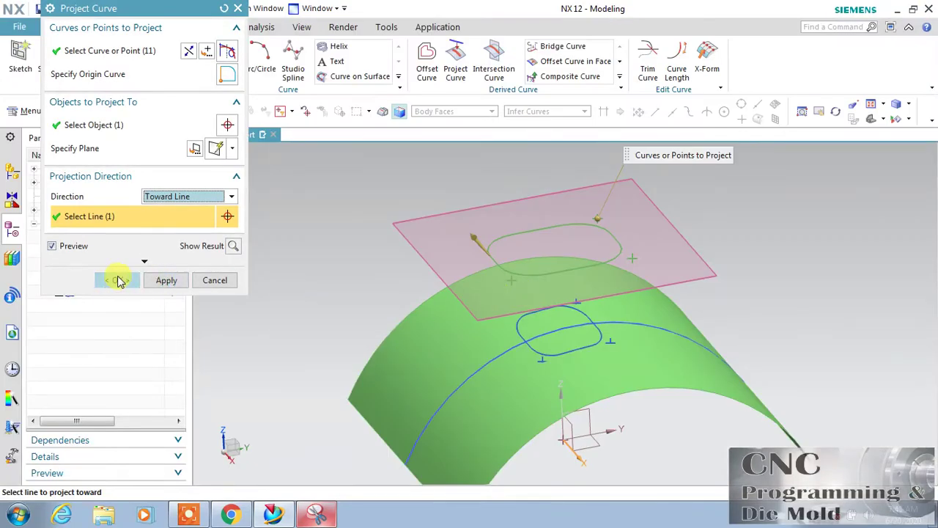
Create Projected Curve (7), inspect it, delete it, and start a new Project Curve.
click(118, 281)
middle_drag(355, 322, 362, 350)
click(157, 293)
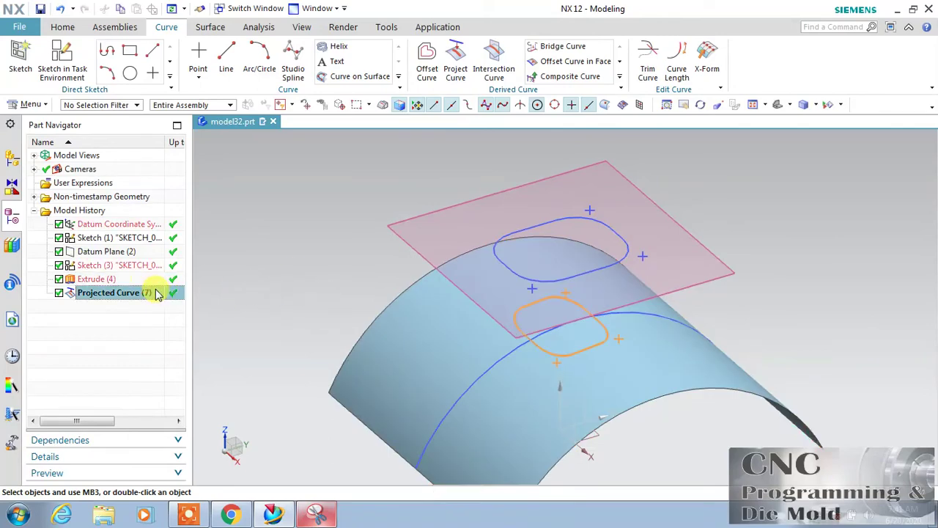
right_click(157, 294)
click(192, 229)
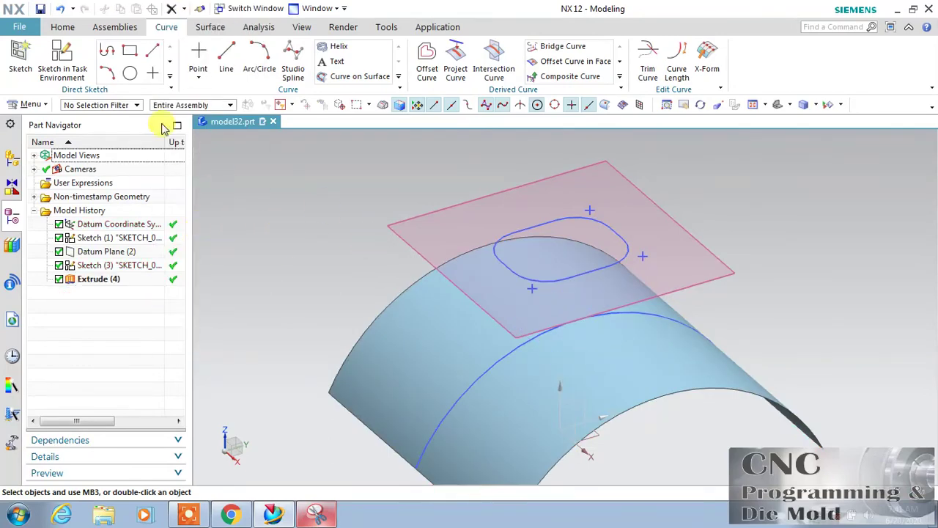
click(457, 65)
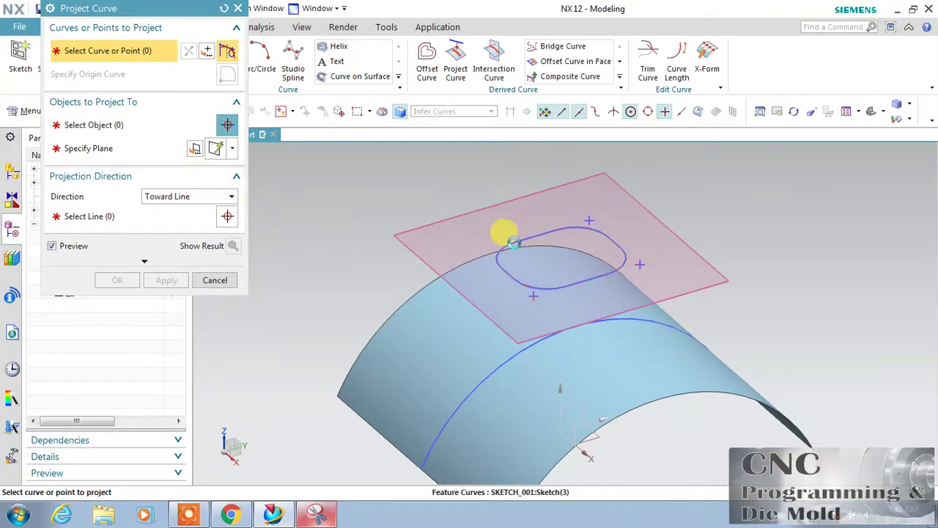
click(505, 238)
middle_click(402, 279)
click(444, 331)
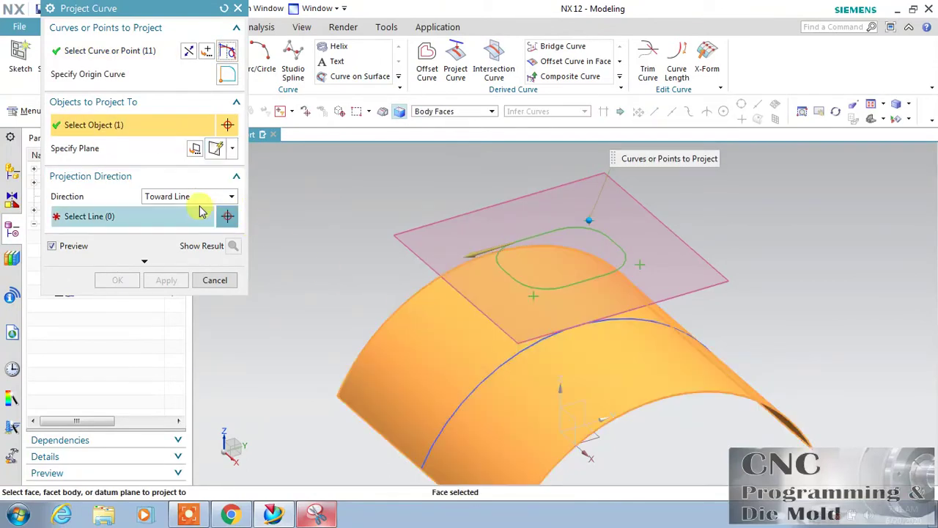
click(201, 198)
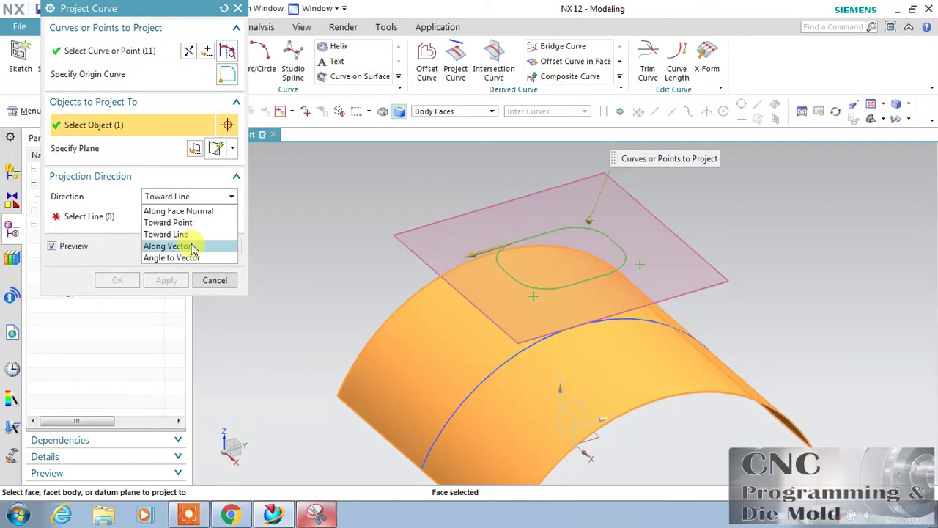
click(214, 283)
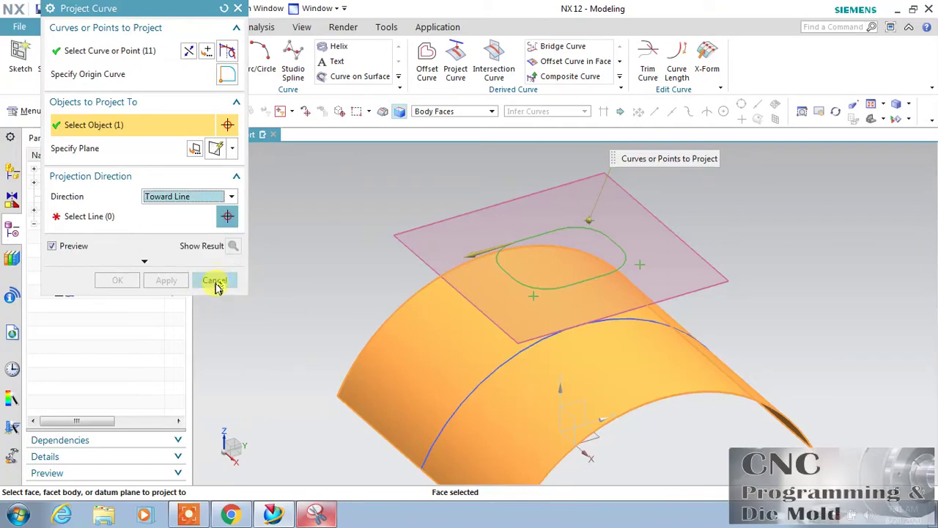
click(215, 281)
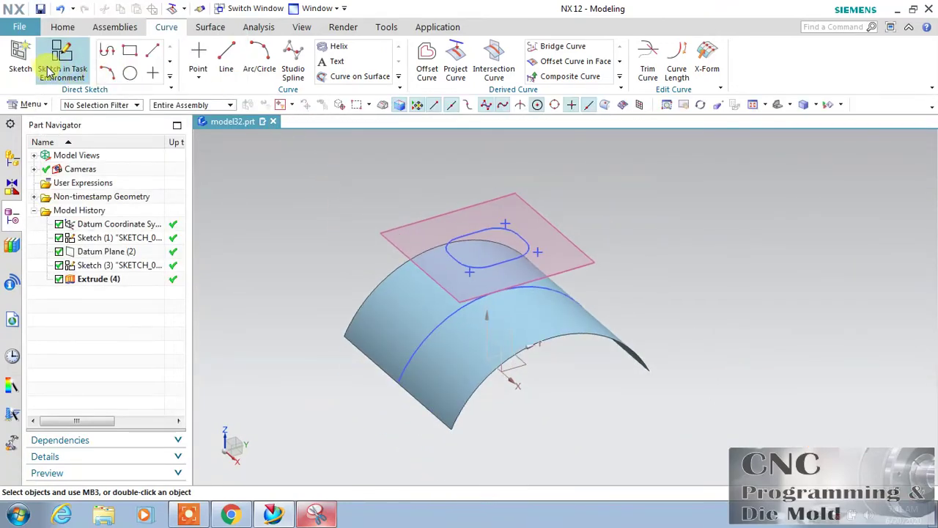
click(63, 60)
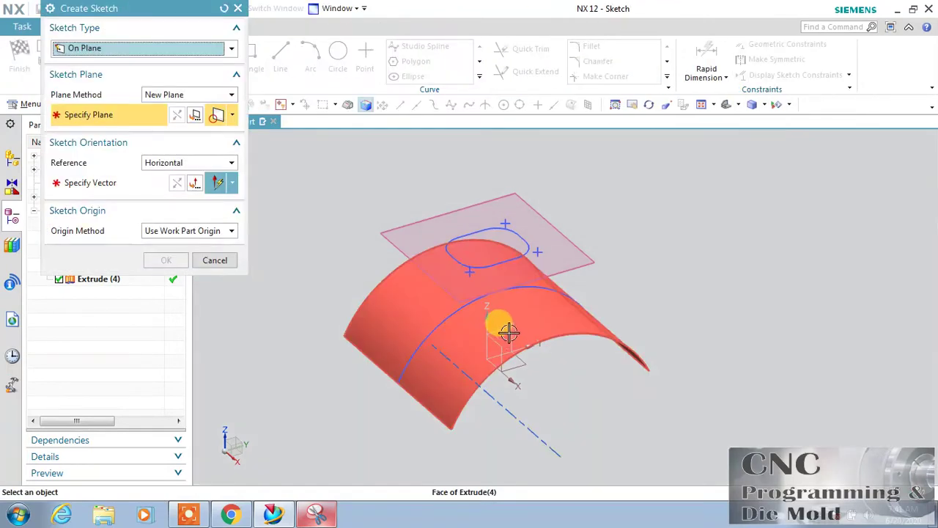
Sketch a single 55-long line on the YZ datum plane, from the plane's edge down to the surface arc.
click(507, 331)
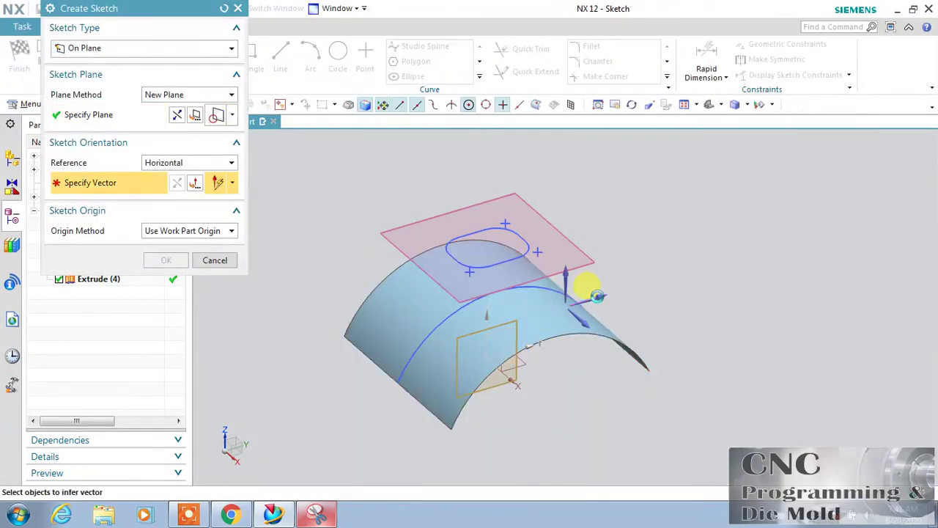
click(586, 288)
click(164, 264)
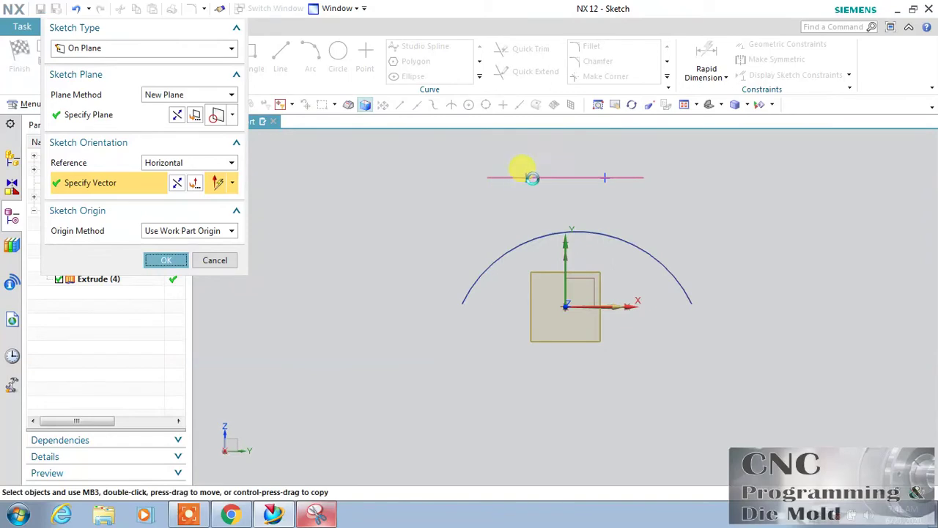
click(549, 163)
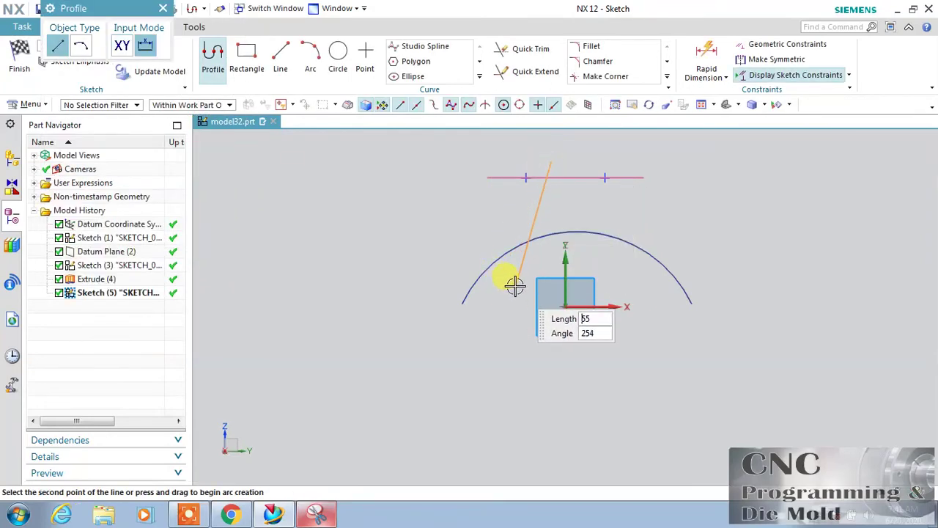
click(514, 282)
click(20, 60)
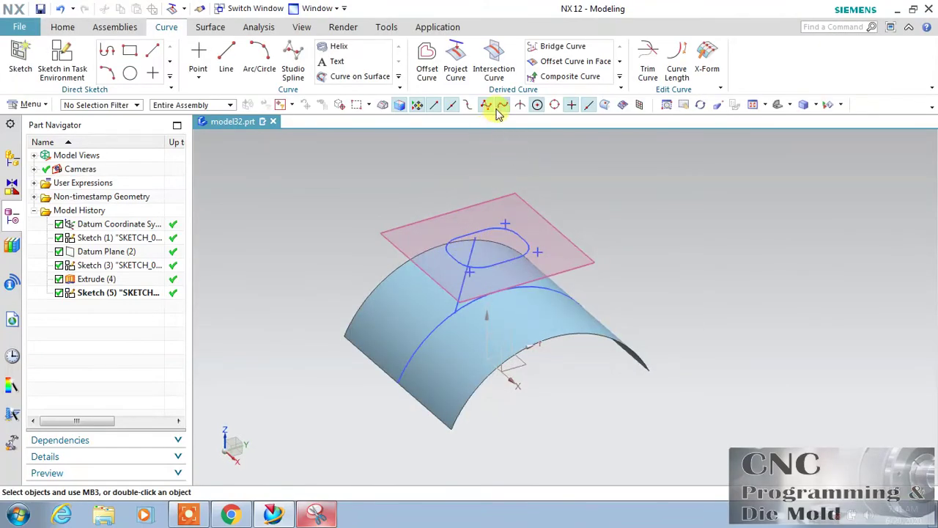
Project the sketch outline onto the curved surface using Along Vector with a Two Points vector.
click(455, 57)
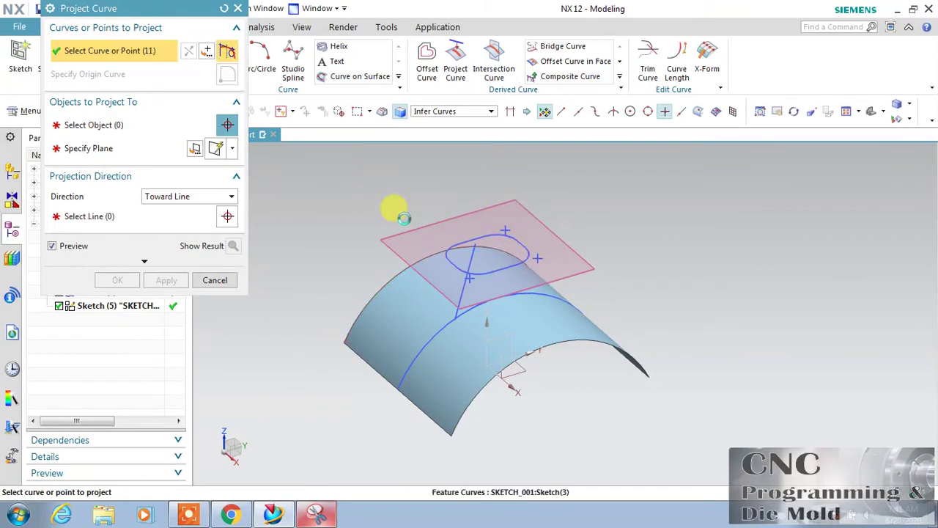
click(402, 217)
click(431, 310)
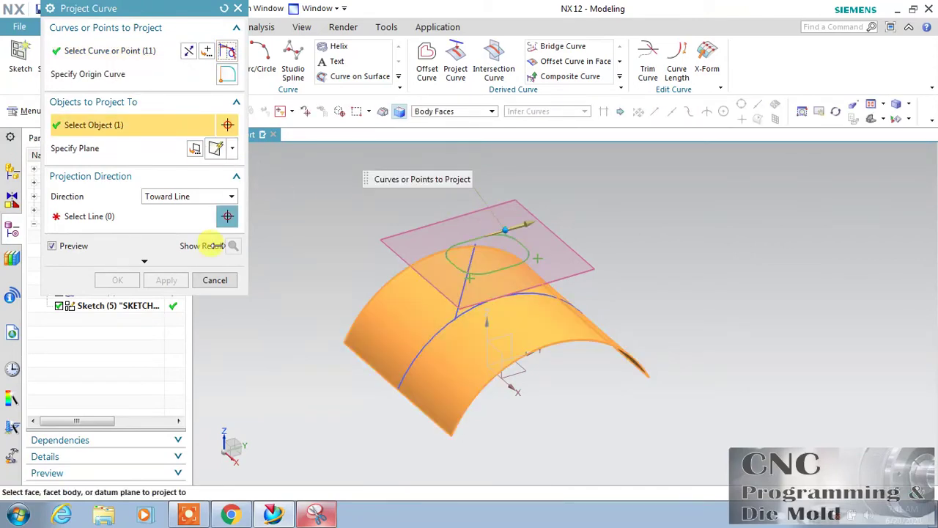
click(168, 197)
click(168, 246)
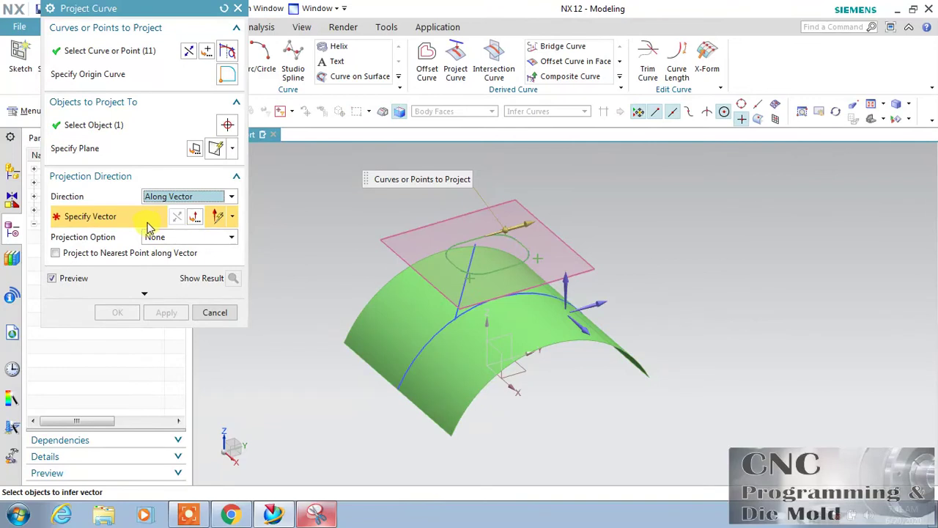
click(233, 218)
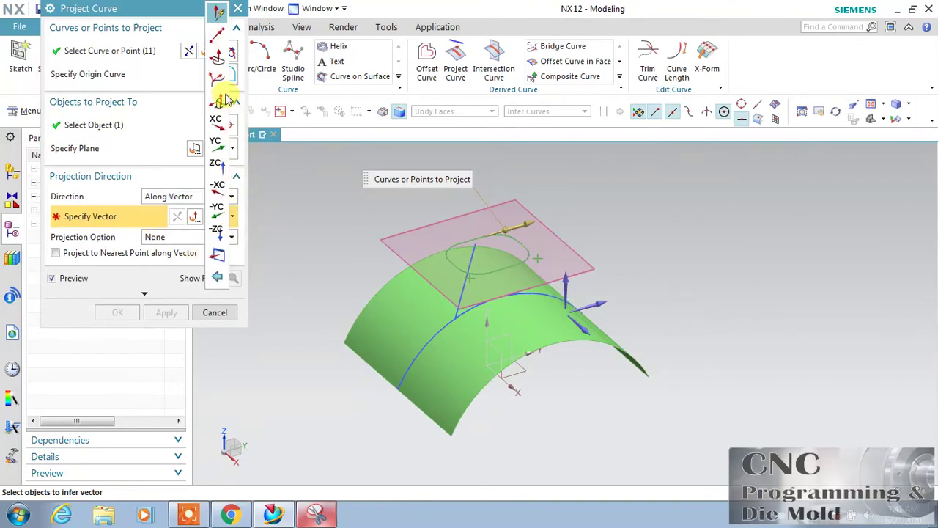
click(216, 45)
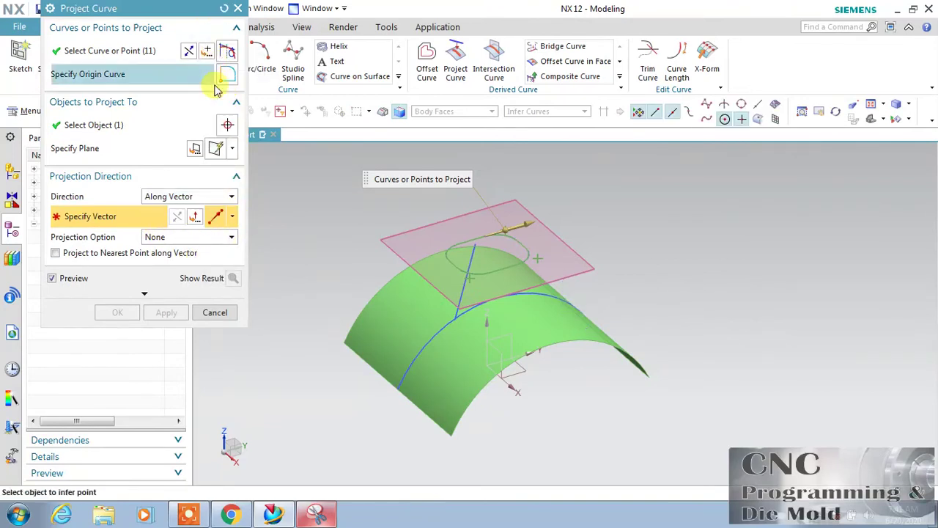
Define the vector from the slanted line's top and lower ends and create Projected Curve (6).
click(458, 255)
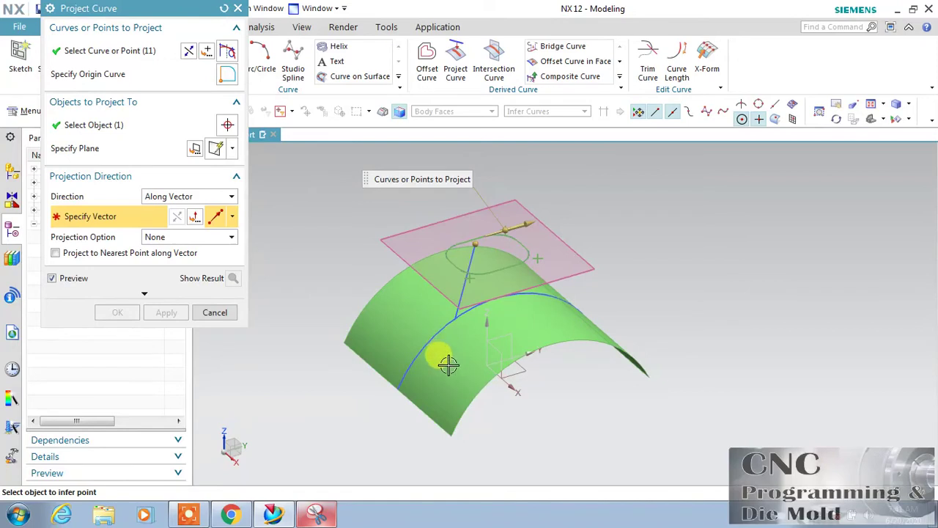
middle_drag(558, 412, 455, 377)
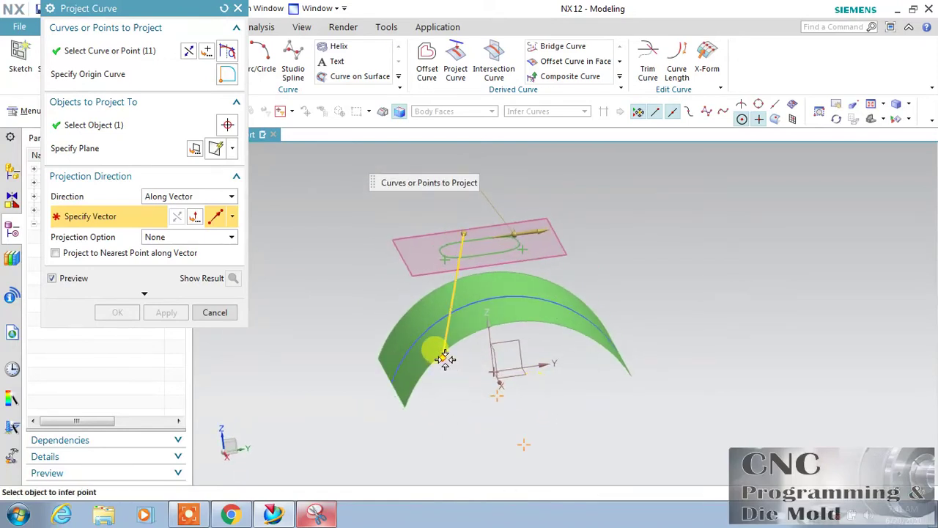
click(442, 357)
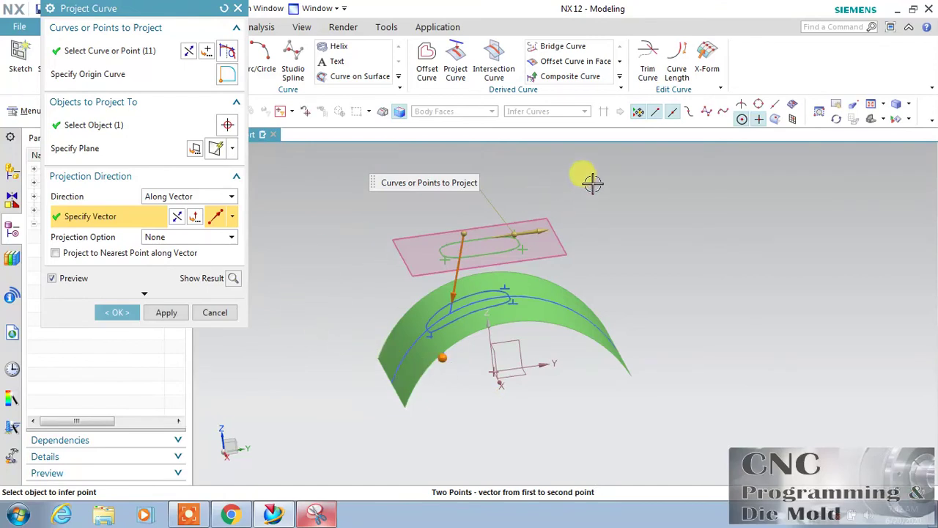
click(835, 119)
mouse_move(365, 244)
mouse_down()
mouse_move(377, 278)
mouse_move(377, 257)
mouse_up()
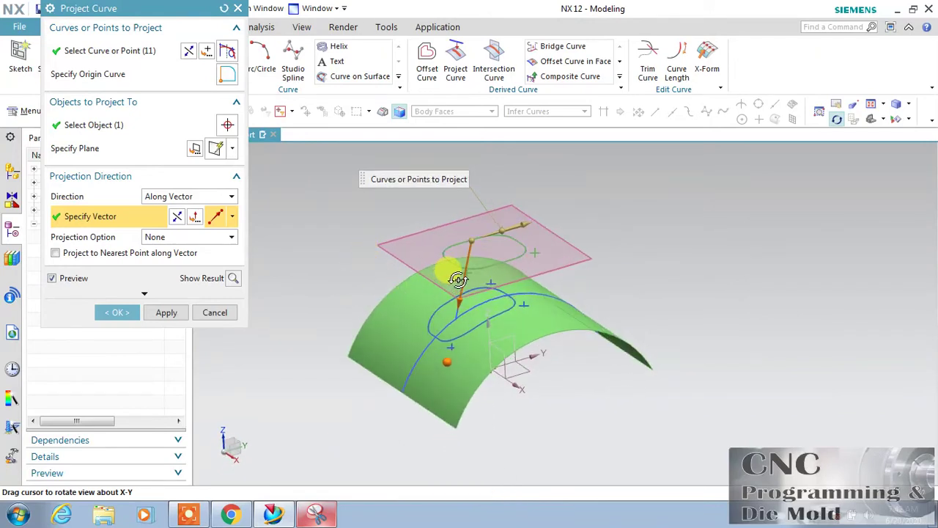
drag(447, 268, 486, 195)
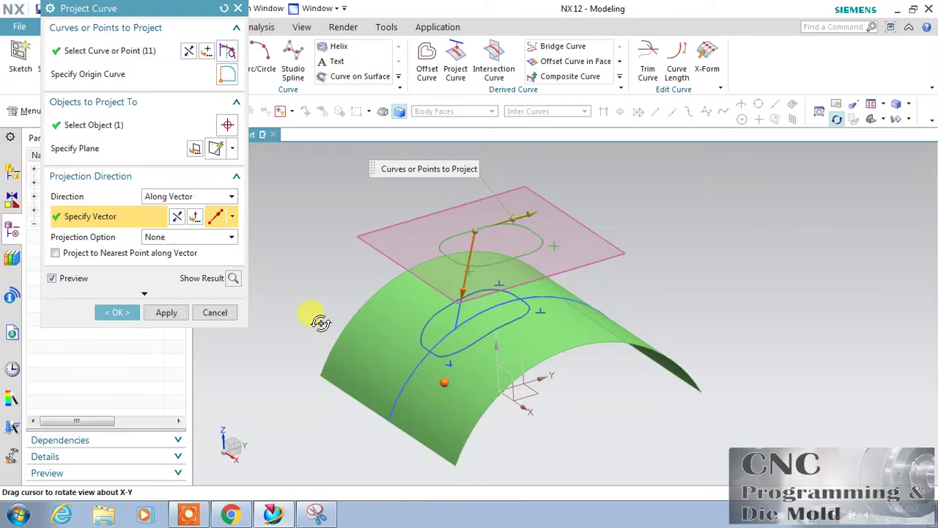
click(118, 312)
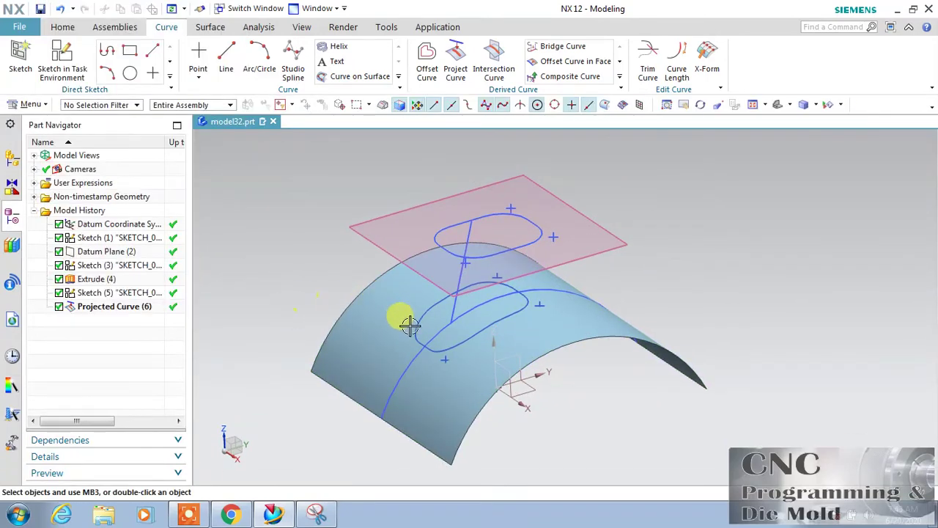
click(146, 306)
right_click(148, 306)
Delete Projected Curve (6) and start a new projection of the sketch loop onto the curved surface.
click(189, 233)
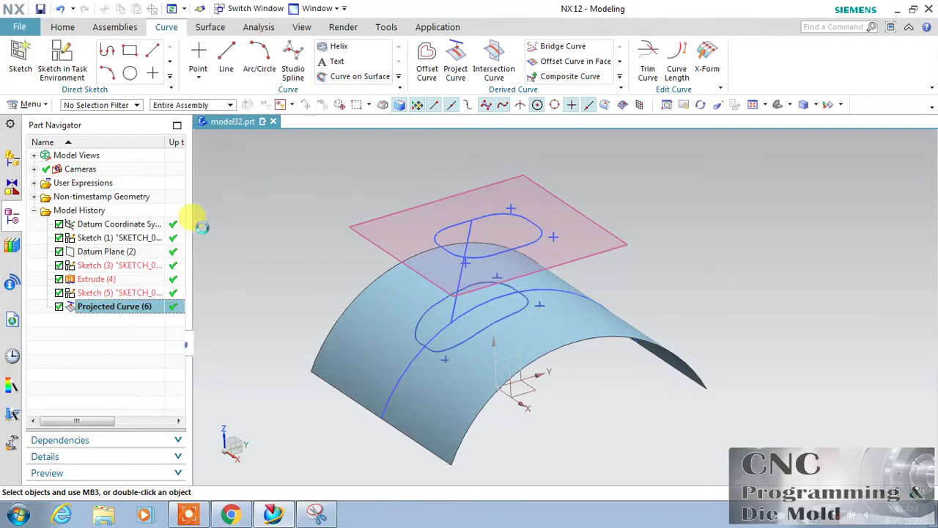
click(453, 58)
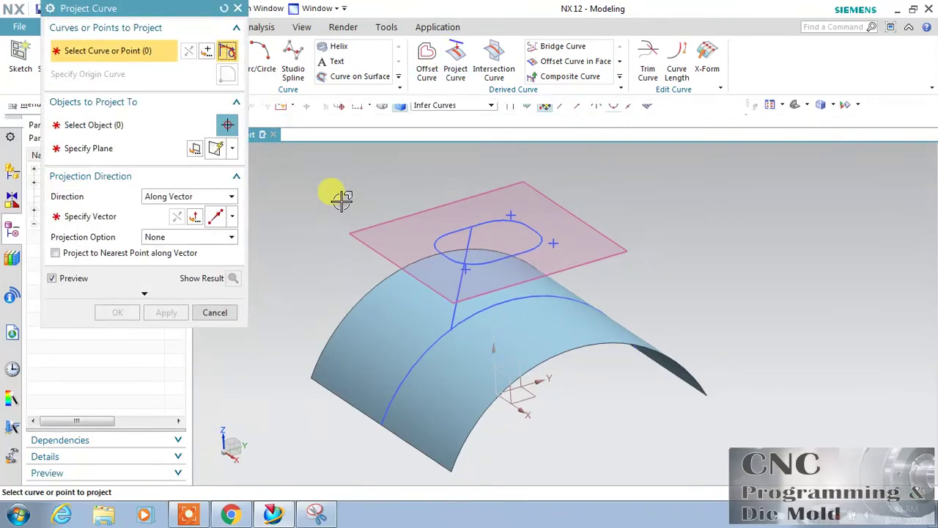
click(456, 228)
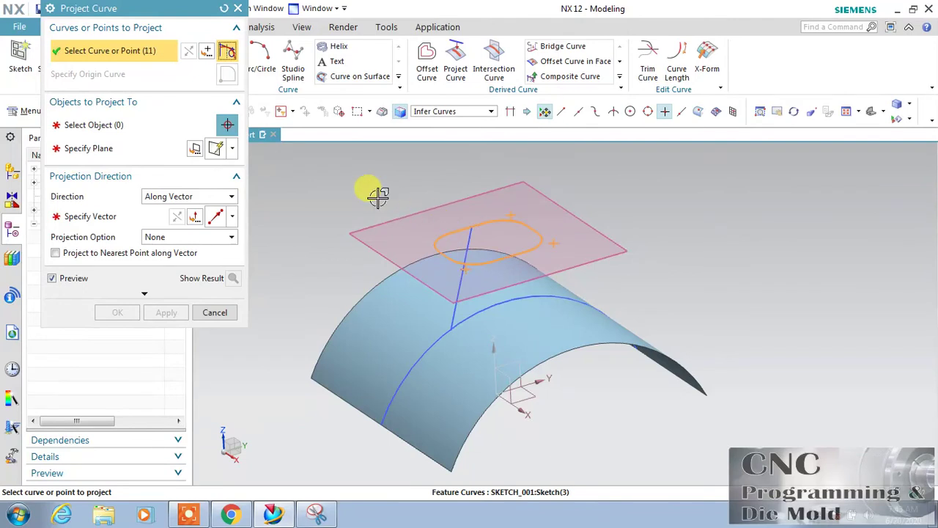
middle_click(381, 220)
click(418, 334)
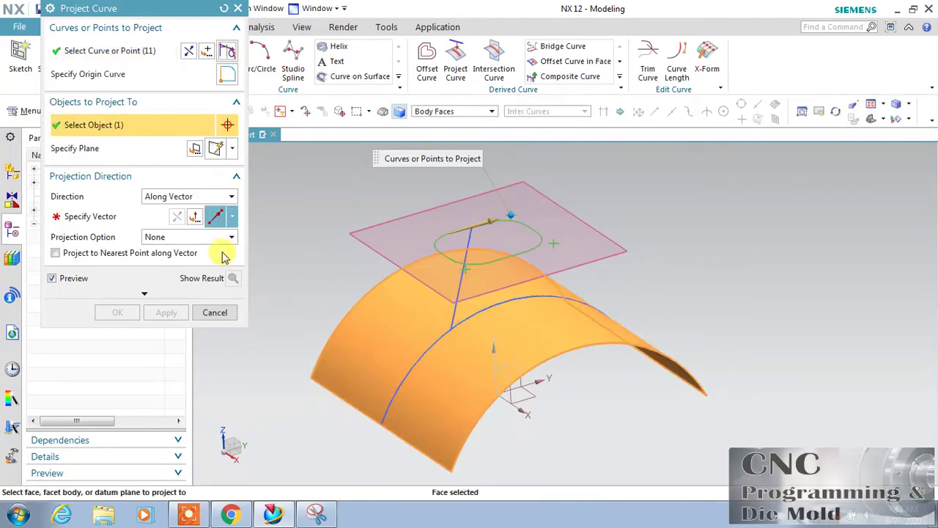
Set direction to Angle to Vector 5° with an inferred vector, then dismiss the 'No curve projected' warning.
click(187, 196)
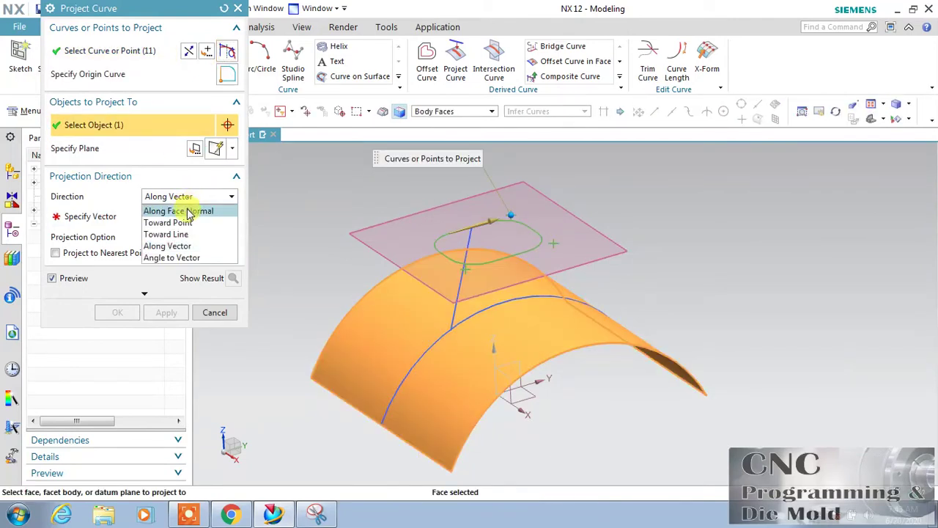
click(183, 258)
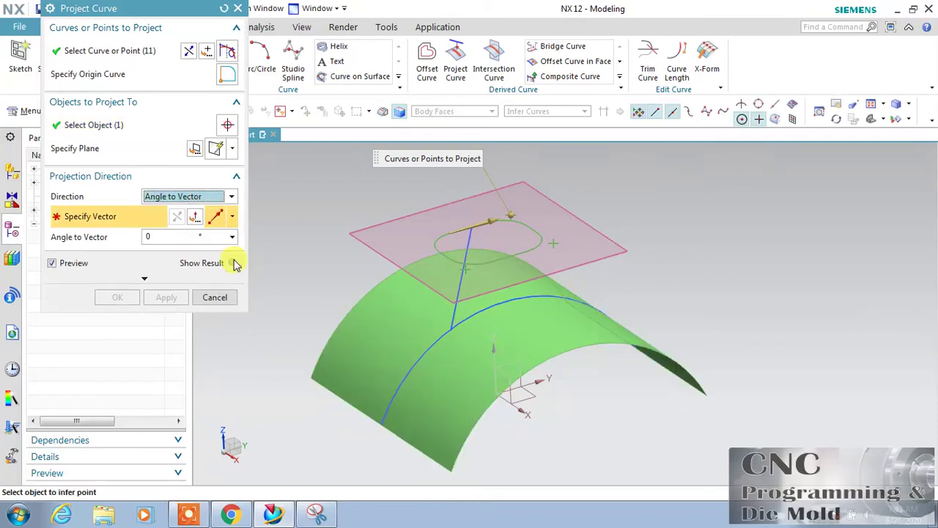
click(232, 217)
click(214, 20)
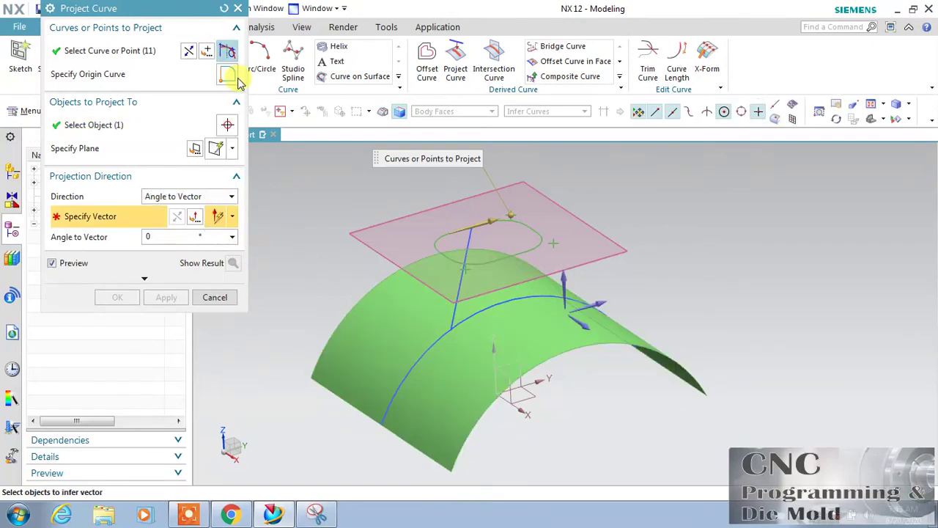
click(634, 249)
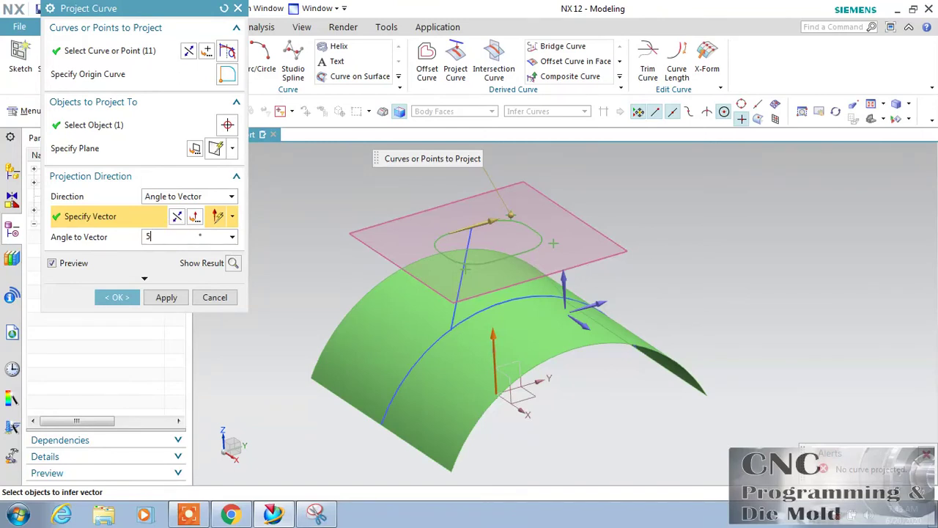
click(234, 262)
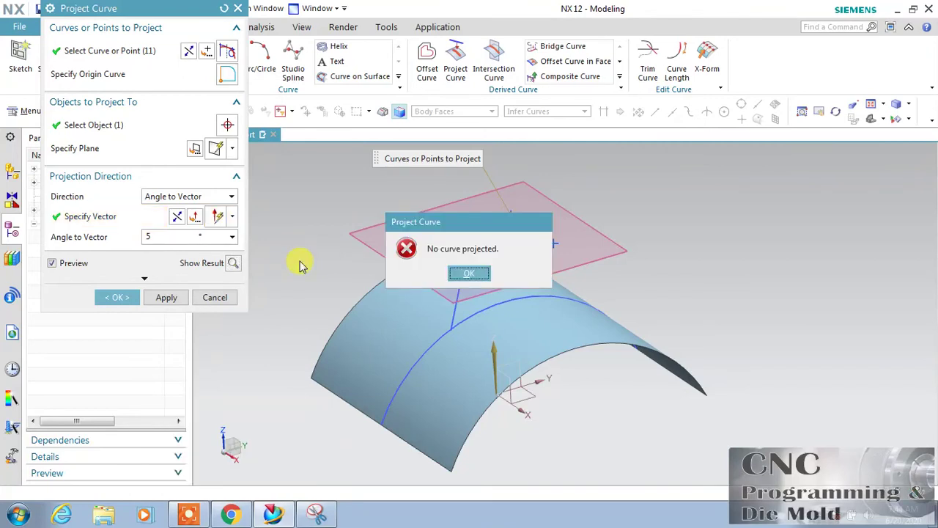
click(466, 272)
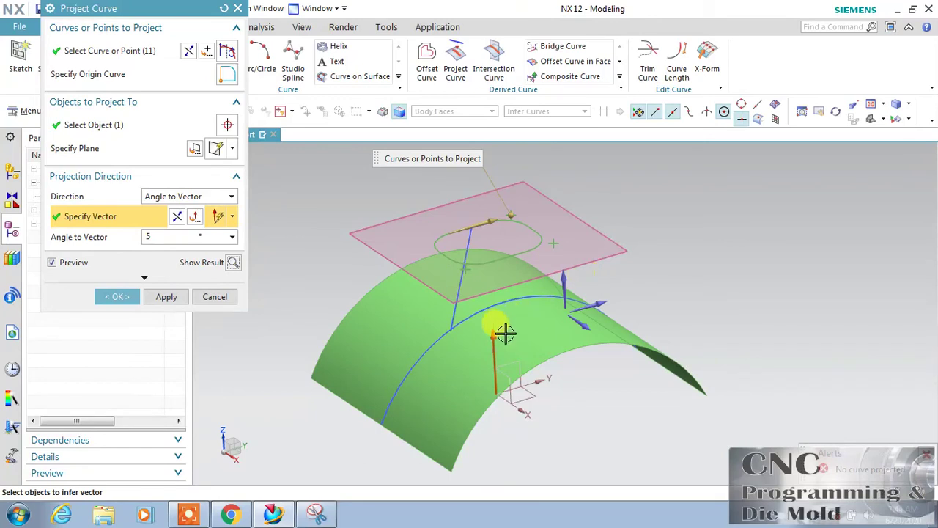
Re-infer the vector and reverse it so the 5° preview casts the loop onto the arched surface.
click(455, 326)
click(177, 218)
click(541, 409)
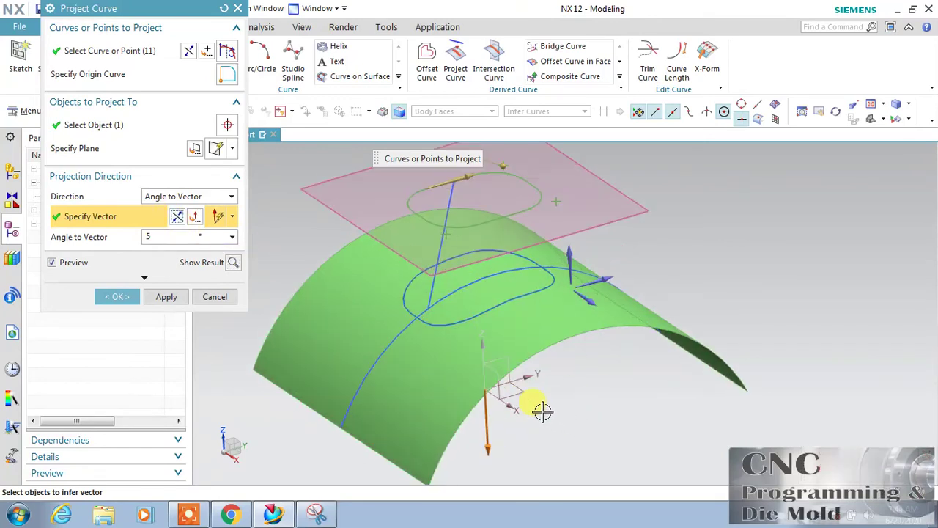
middle_drag(593, 294, 704, 235)
click(836, 112)
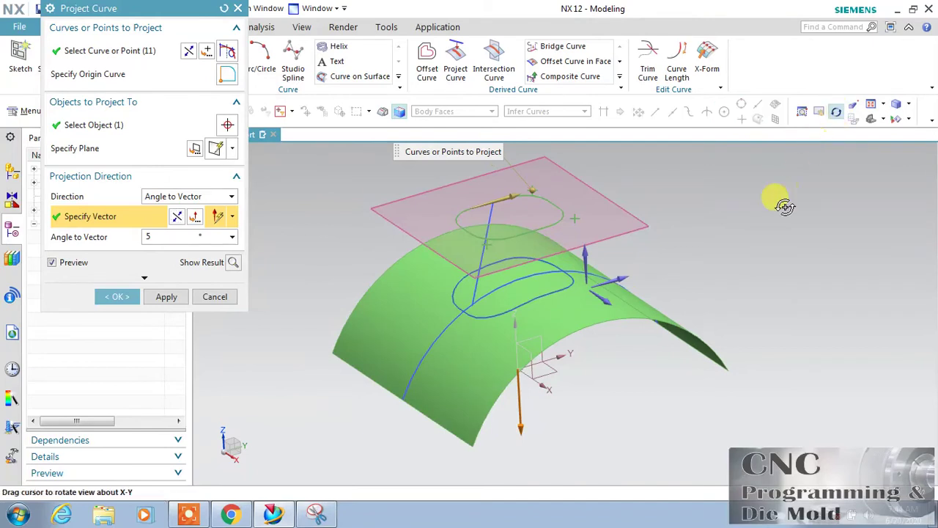
drag(686, 274, 553, 215)
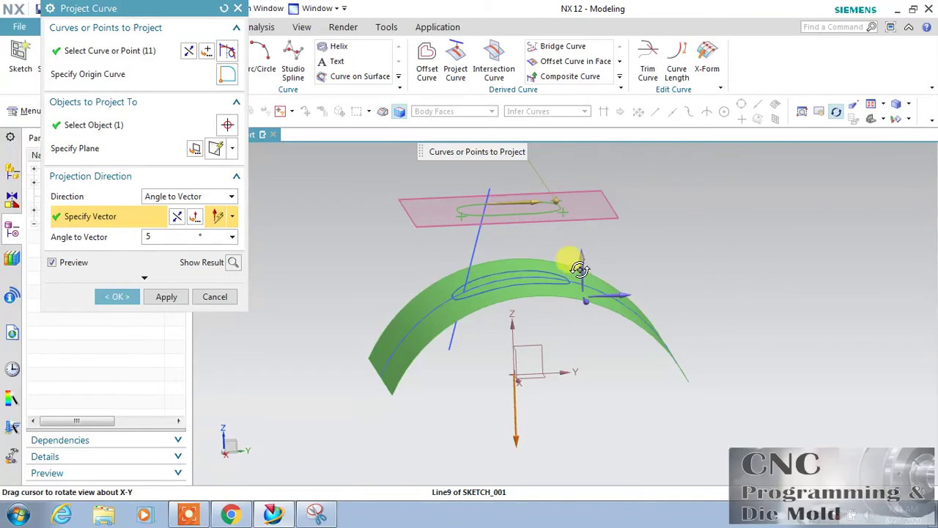
click(317, 513)
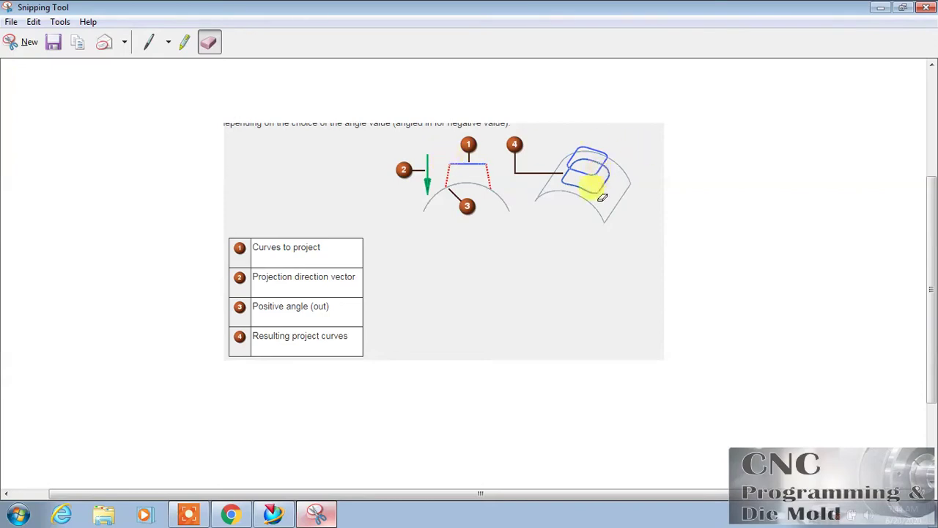
Accept the 5° angle-to-vector projection, creating Projected Curve (7).
click(273, 514)
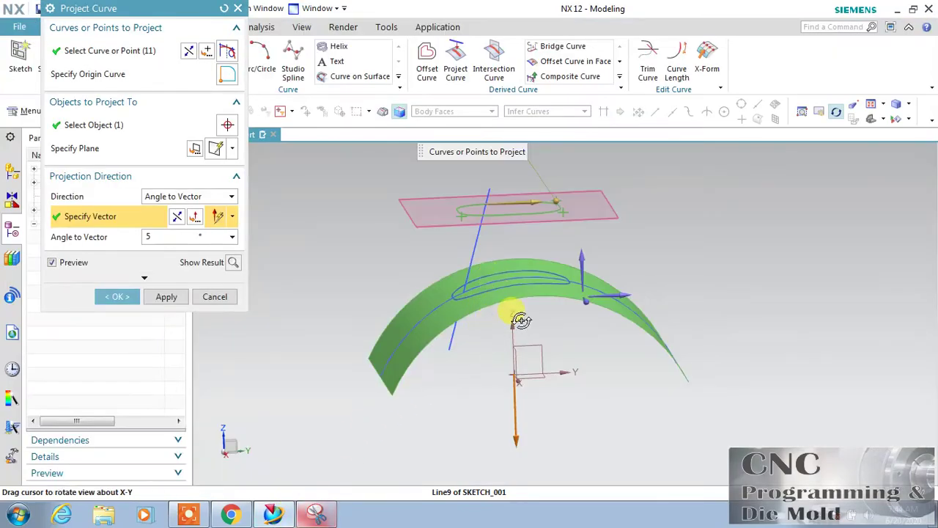
middle_drag(611, 247, 557, 289)
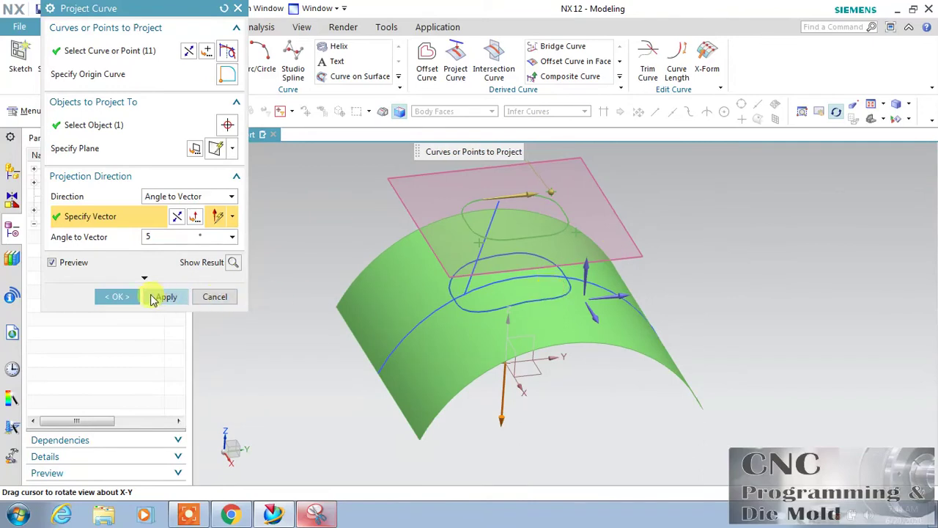
click(126, 296)
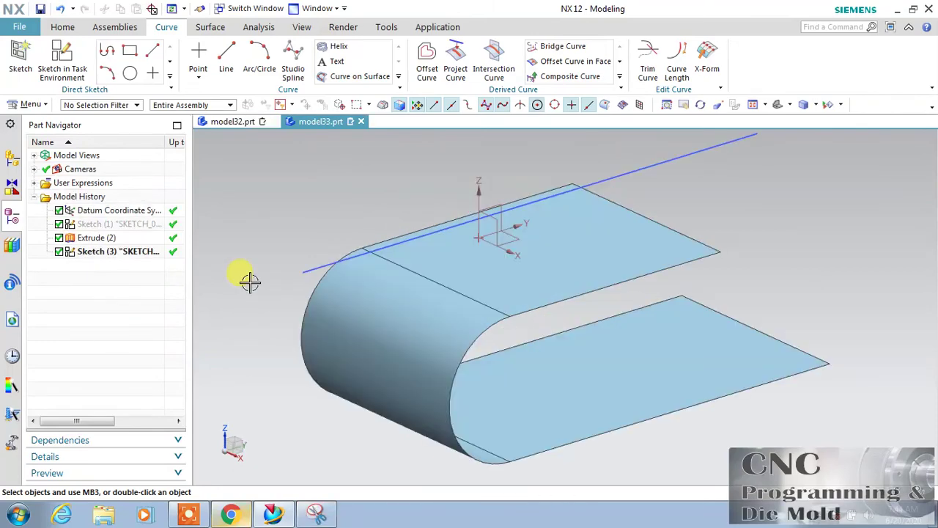
Turn the U-shaped part side-on and select the straight line and the three U faces for projection.
middle_drag(499, 282, 715, 262)
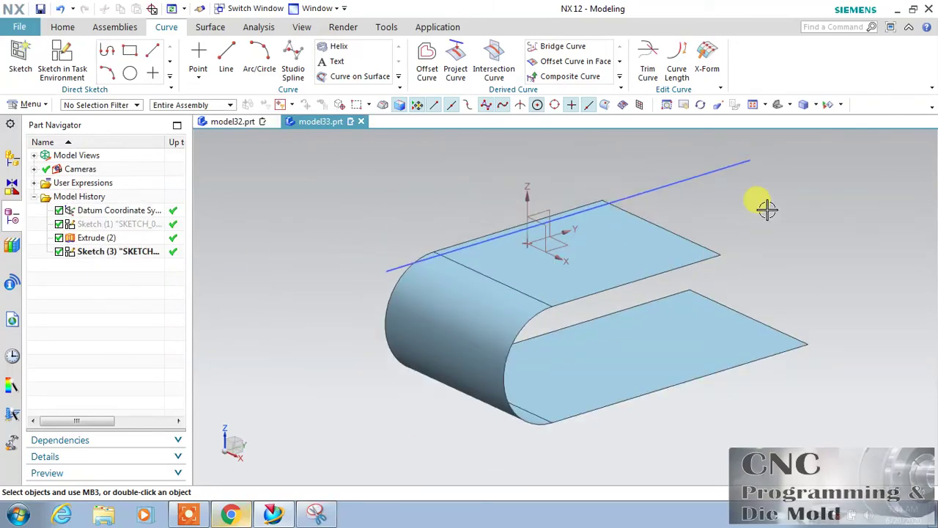
click(700, 104)
drag(720, 234, 744, 228)
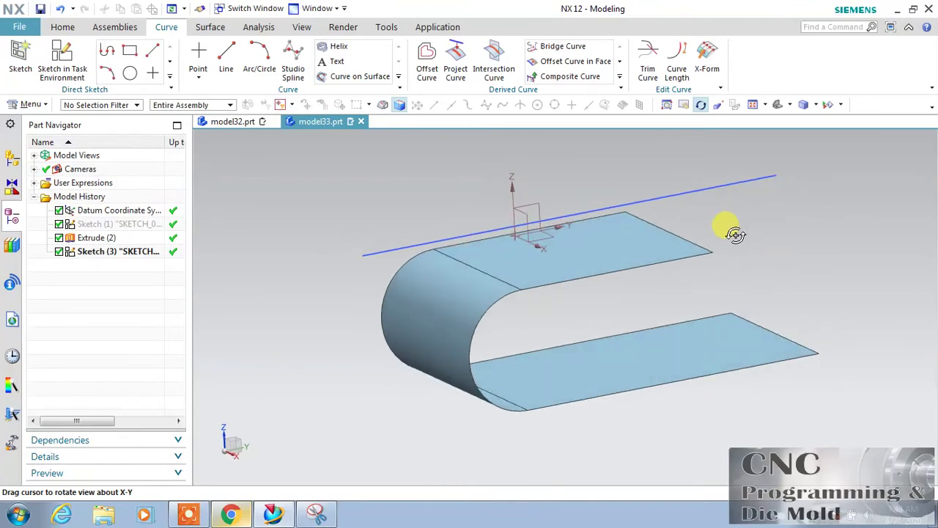
drag(650, 214, 757, 264)
click(455, 62)
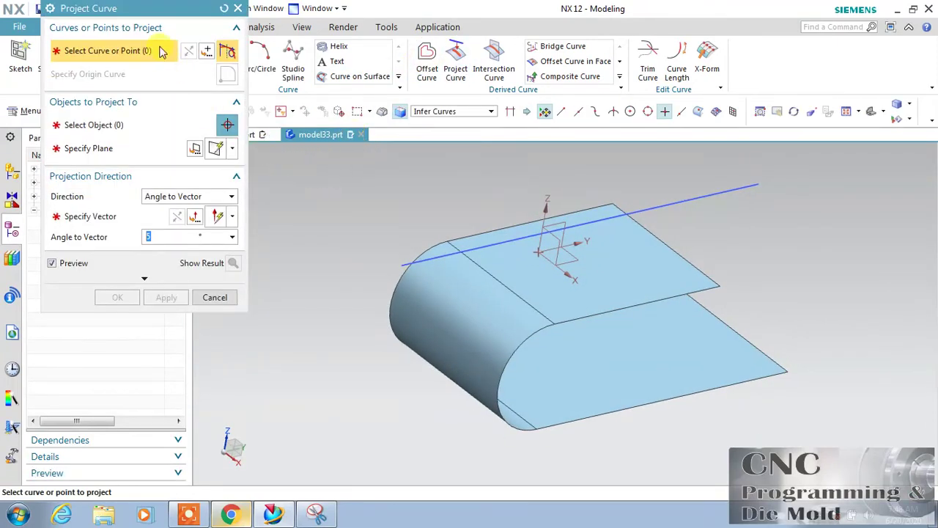
click(692, 200)
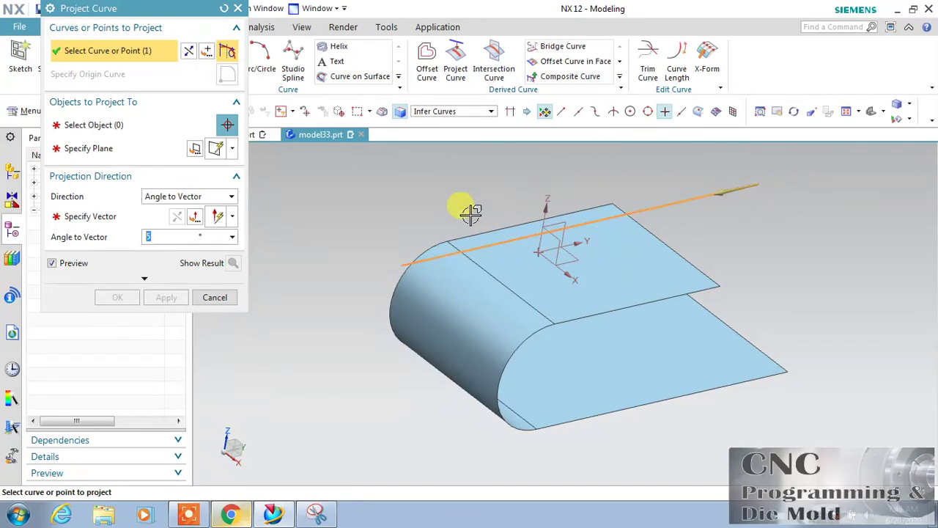
click(151, 131)
click(467, 286)
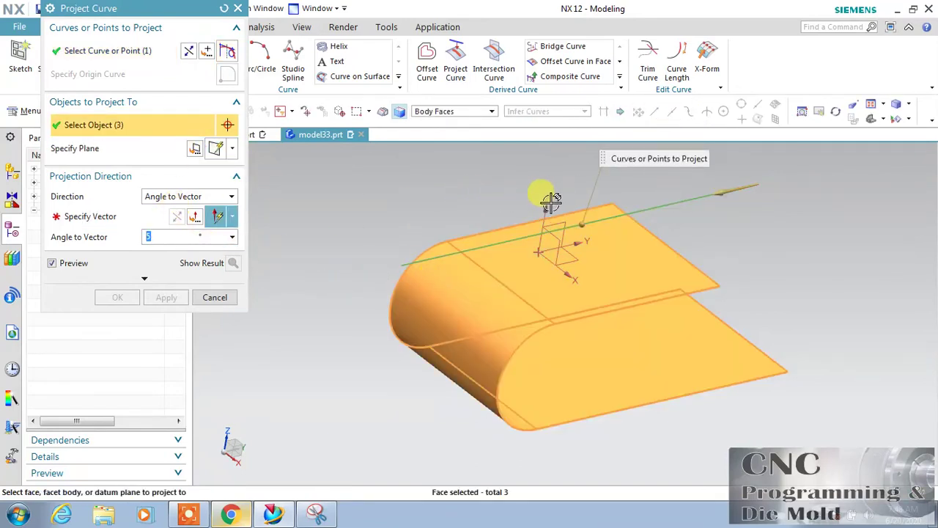
Use the reversed (downward) Z axis as the vector and set the direction to Along Vector.
click(74, 216)
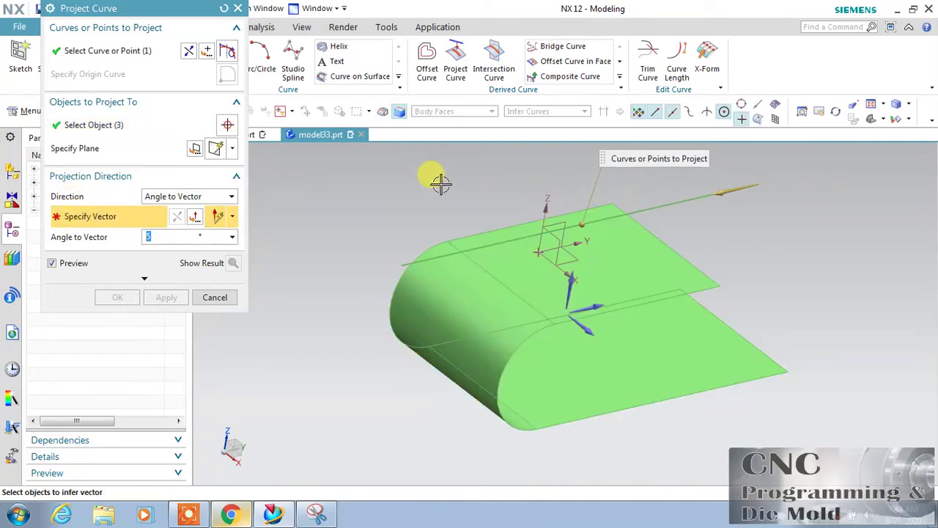
click(551, 207)
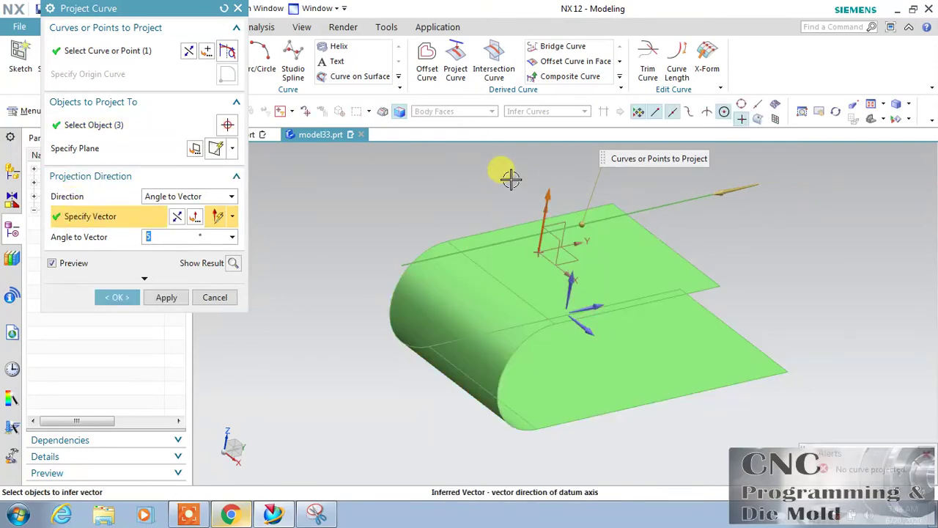
click(179, 217)
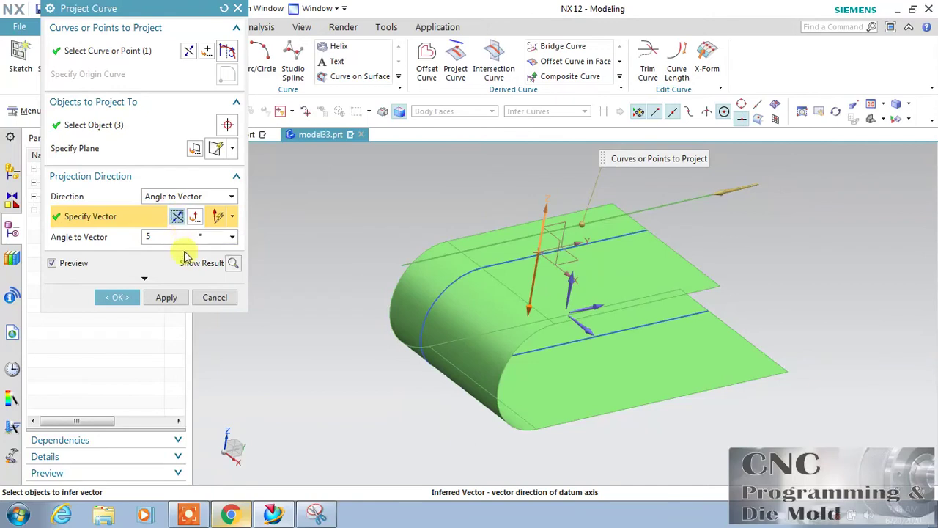
click(836, 112)
drag(759, 259, 718, 253)
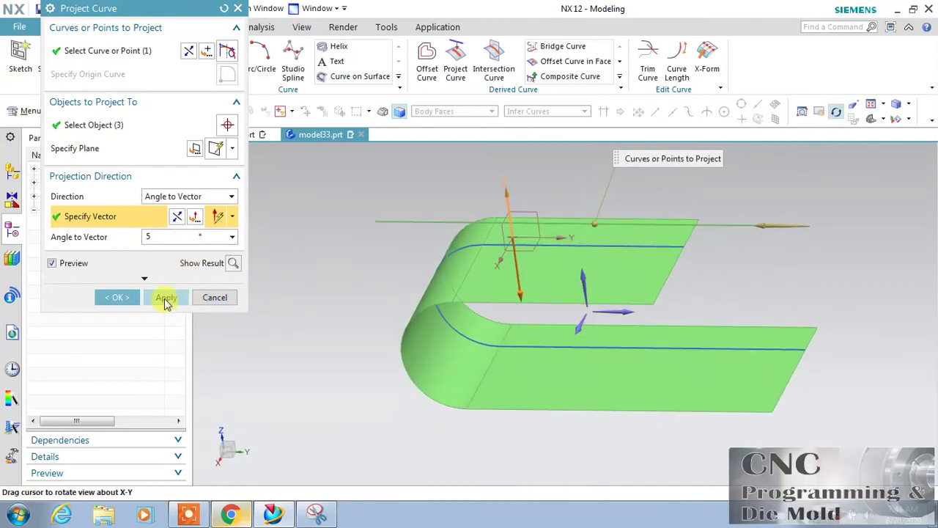
click(146, 279)
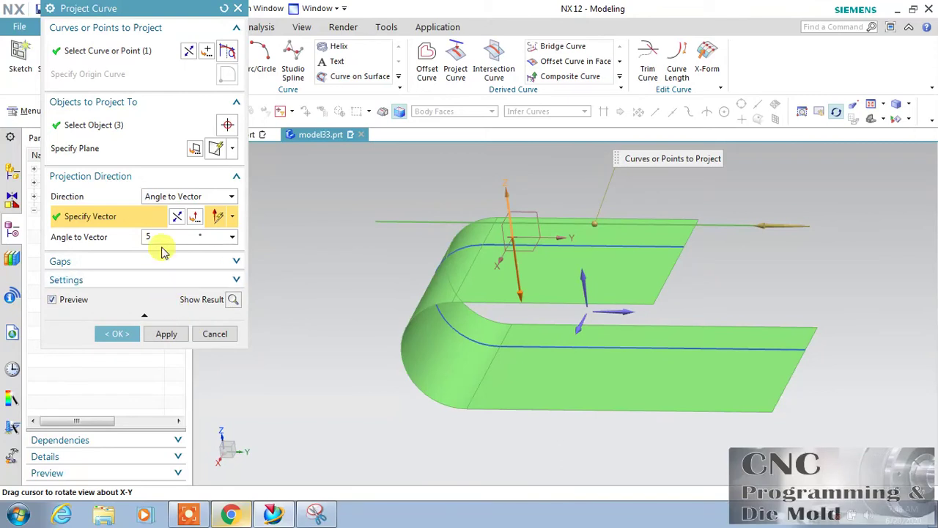
click(173, 203)
click(169, 244)
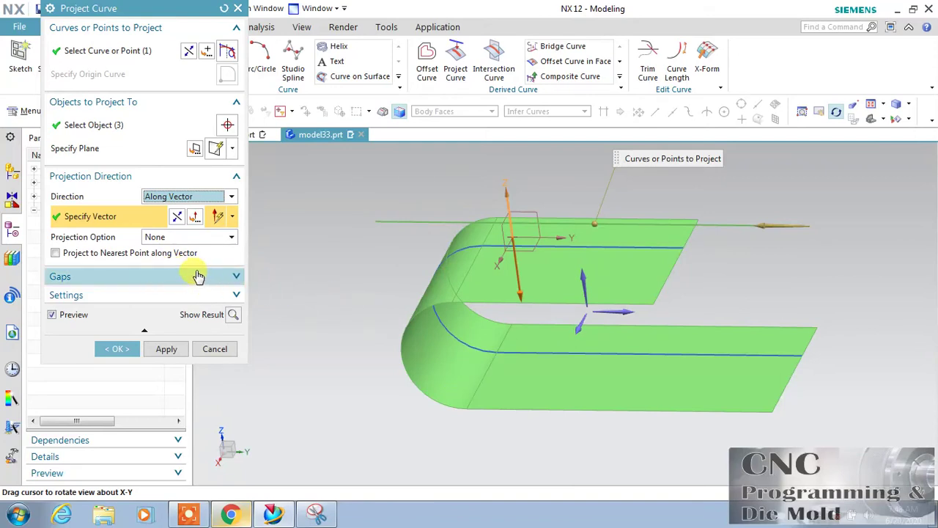
Try Project to Nearest Point along Vector, switch it back off, and create Projected Curve (4).
click(151, 253)
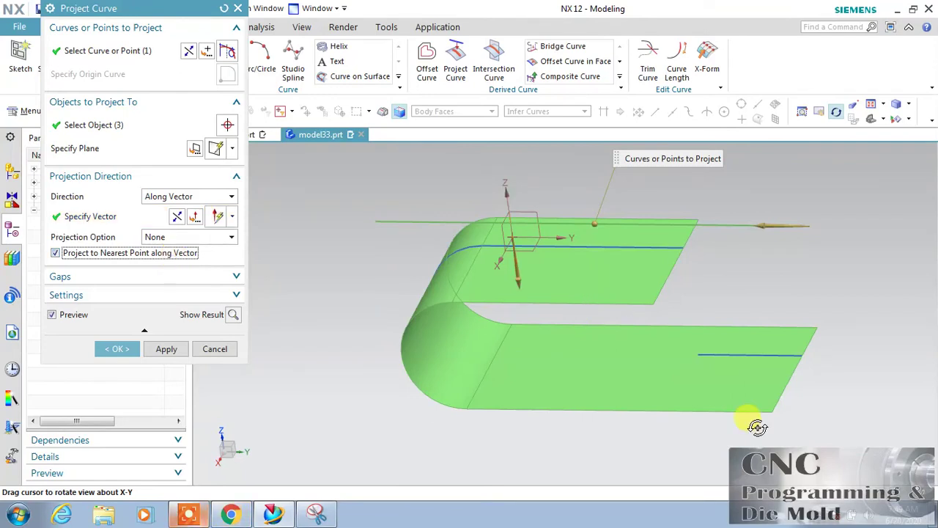
click(184, 253)
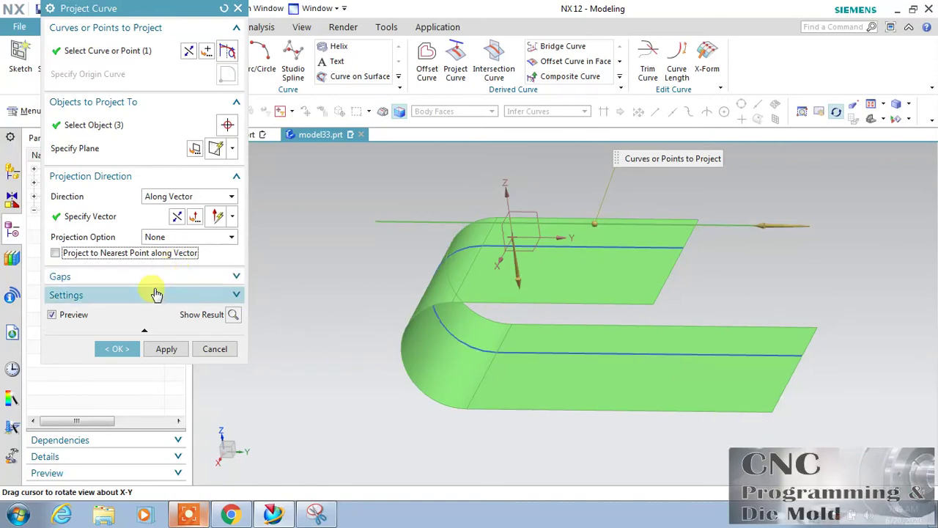
click(117, 349)
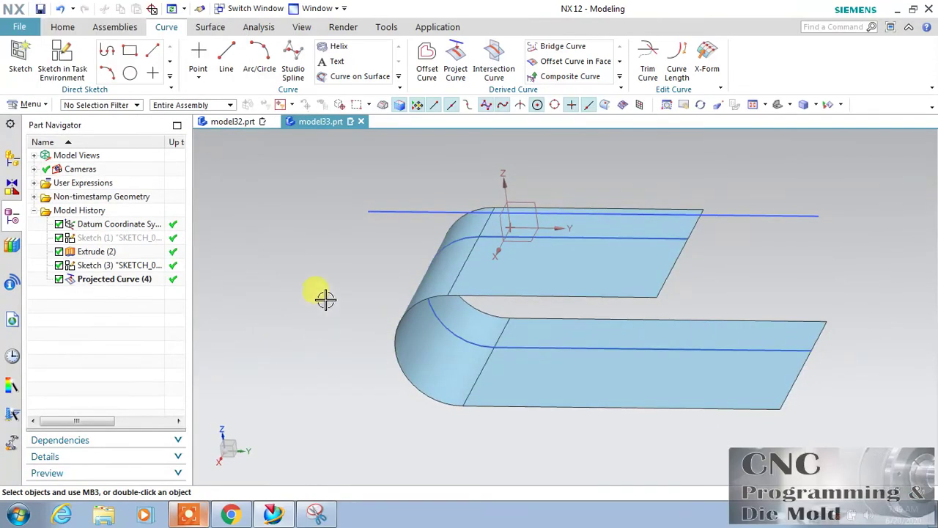
Undo Projected Curve (4) with Ctrl+Z, leaving only the sketched line on the bare U surface.
click(701, 104)
drag(595, 168, 631, 161)
right_click(630, 160)
click(558, 152)
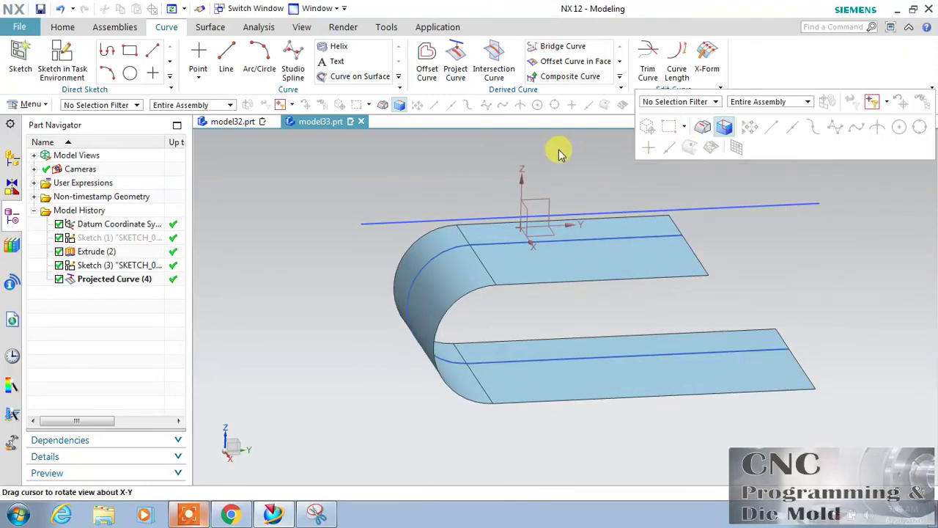
click(702, 106)
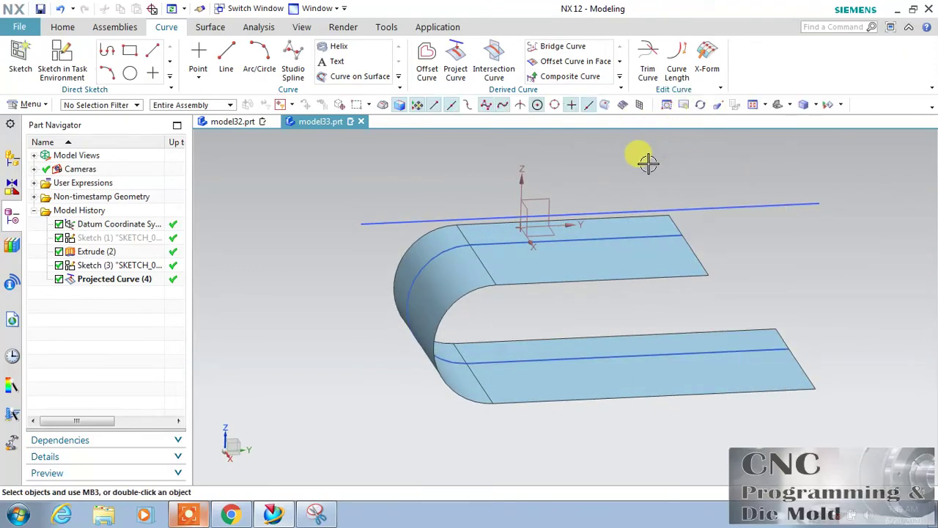
key(ctrl+z)
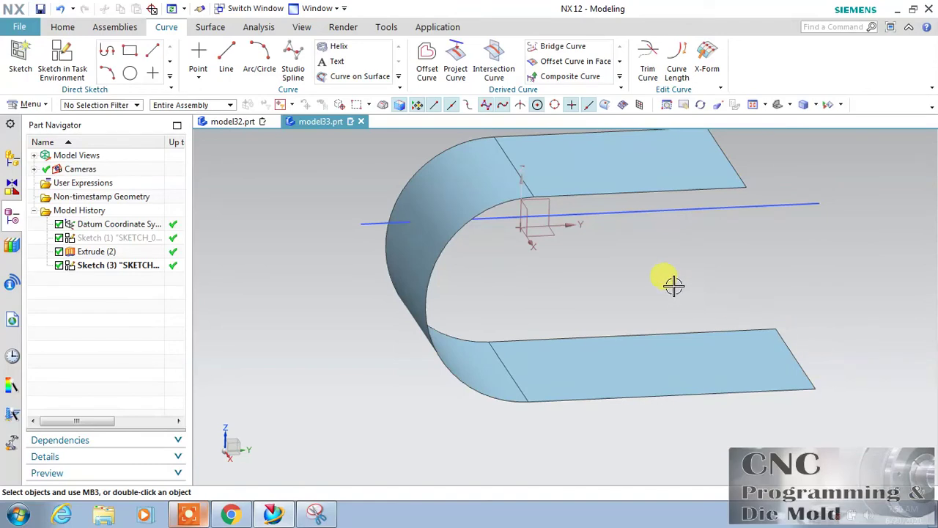
click(698, 106)
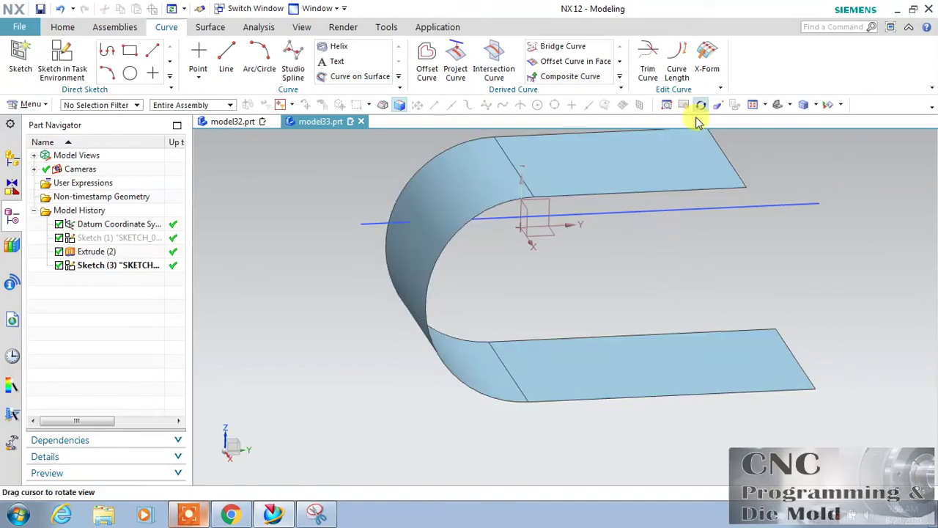
drag(696, 291, 624, 254)
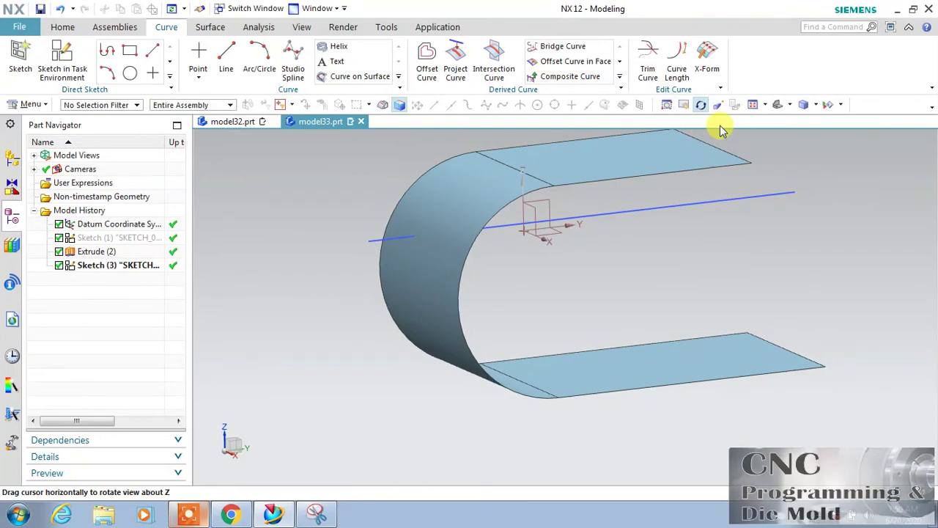
drag(688, 266, 670, 257)
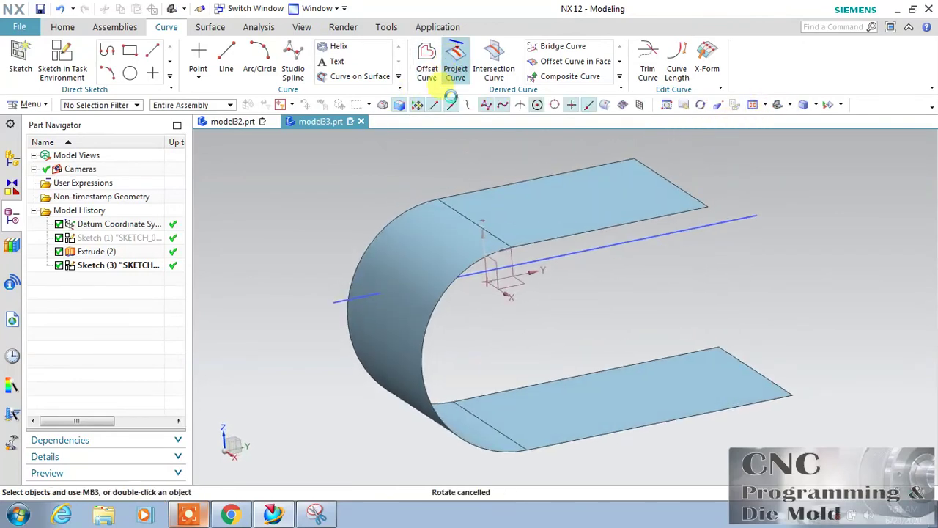
Start a new projection of the straight line onto all three U-surface faces.
click(452, 64)
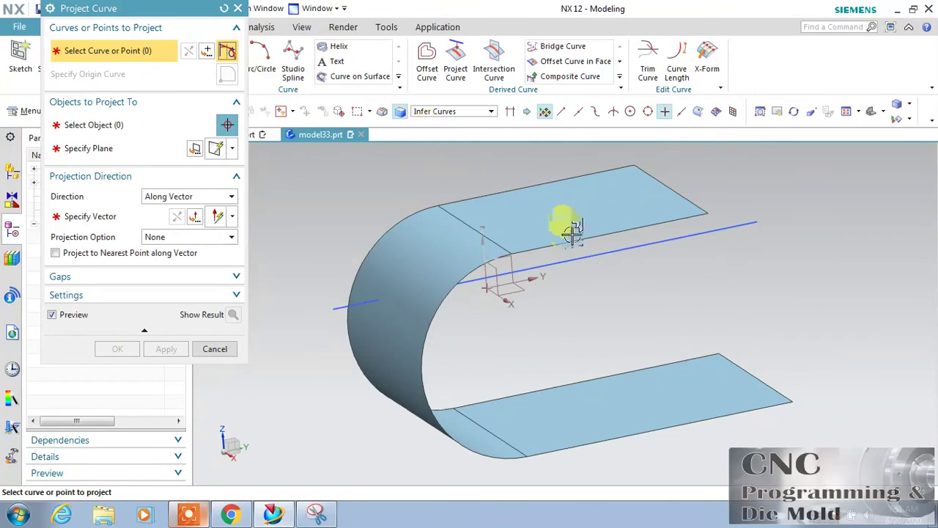
click(569, 256)
click(94, 132)
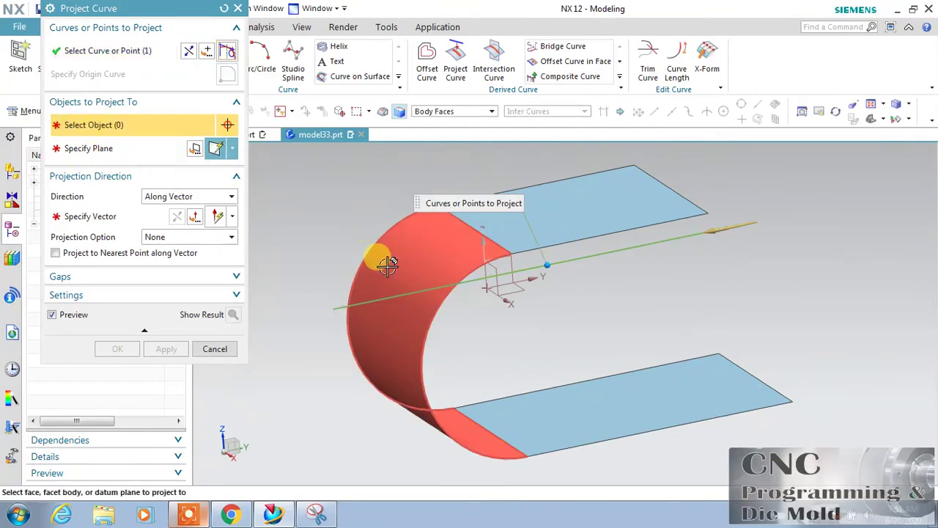
click(366, 260)
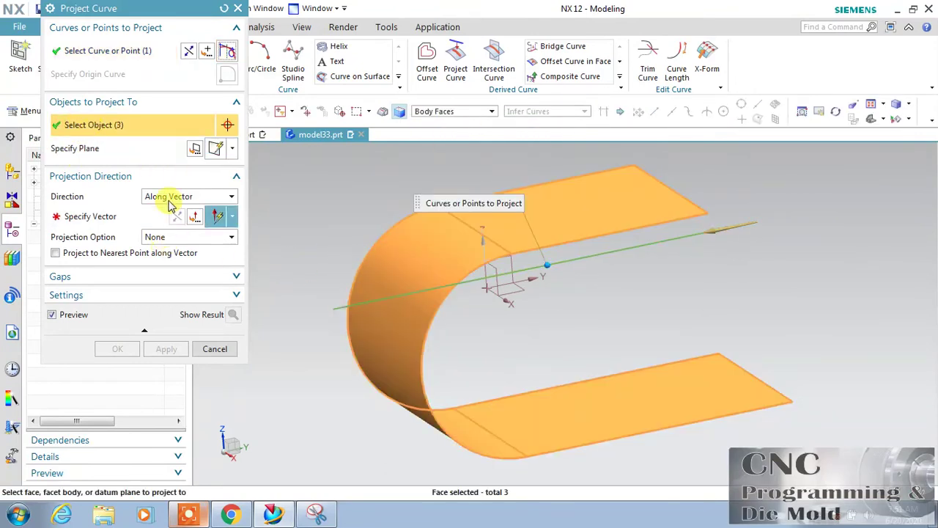
Set the vector to the Z axis with Project Both Sides and create Projected Curve (5).
click(101, 217)
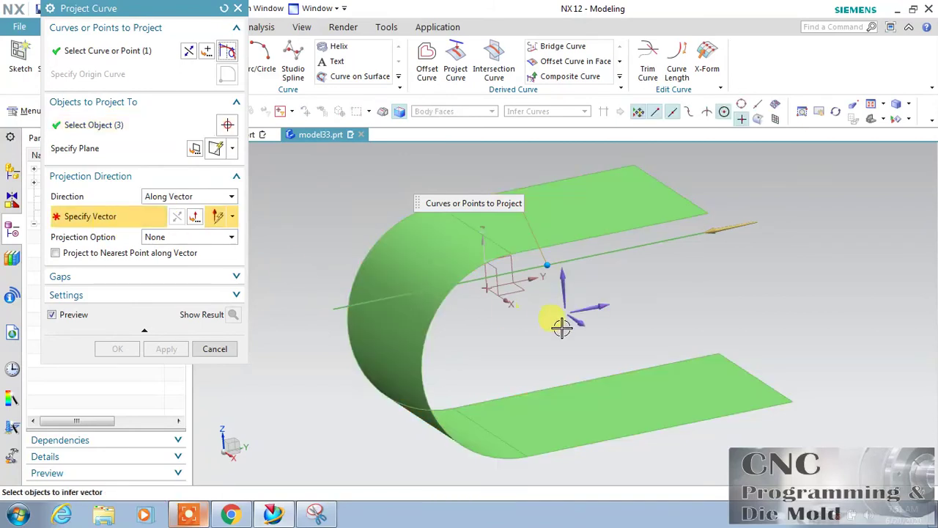
click(565, 288)
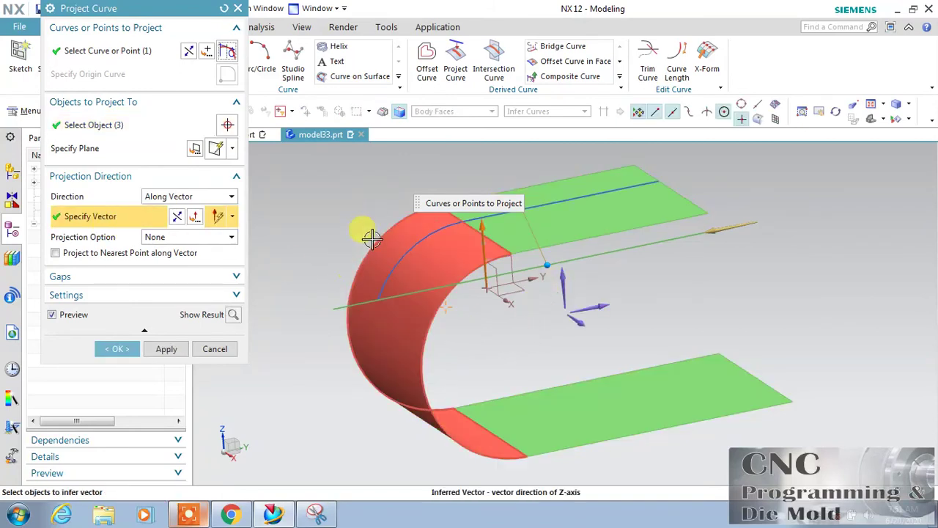
click(181, 223)
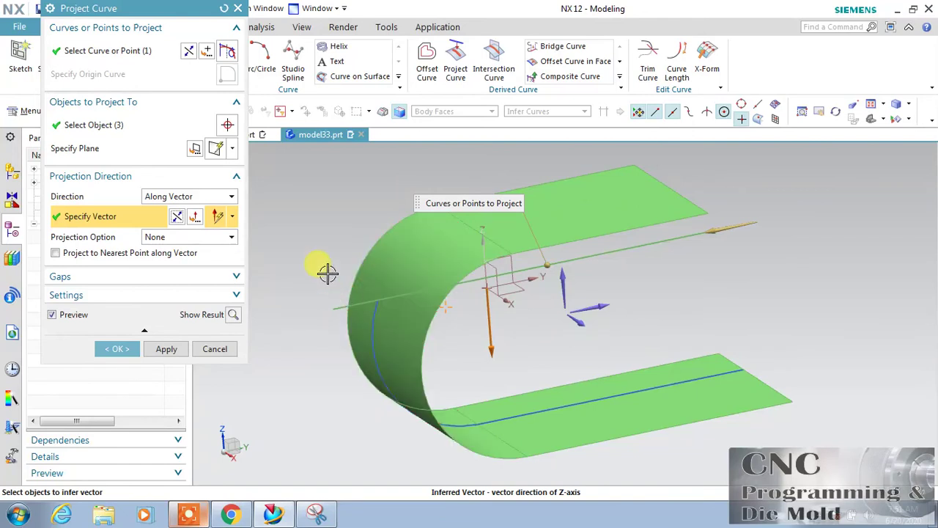
click(175, 215)
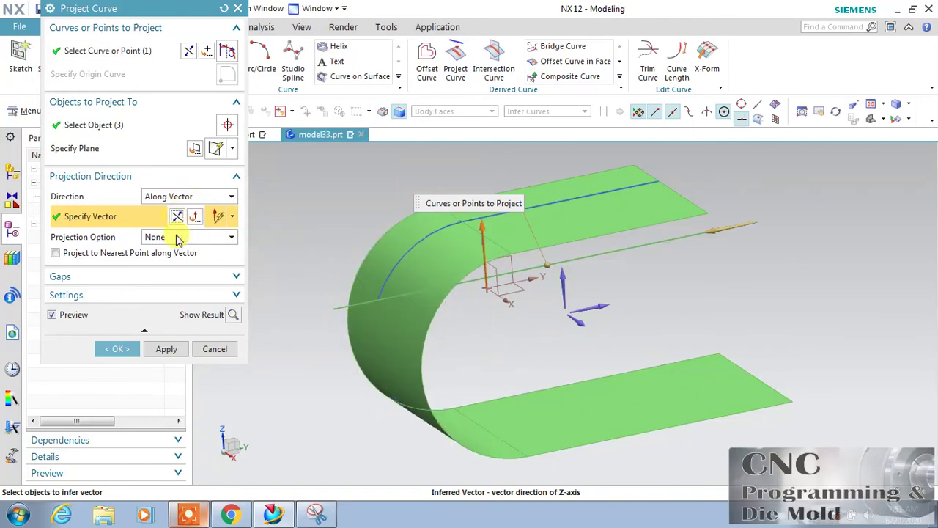
click(179, 237)
click(176, 264)
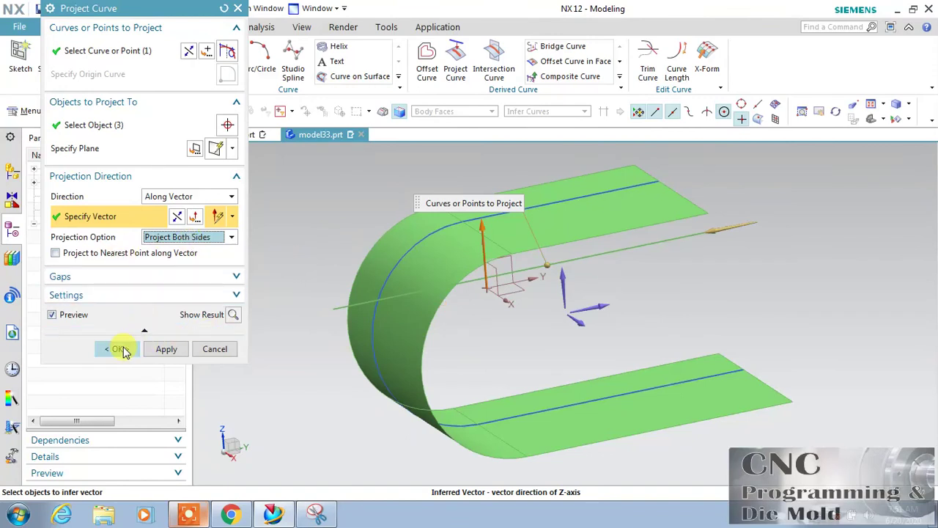
click(121, 349)
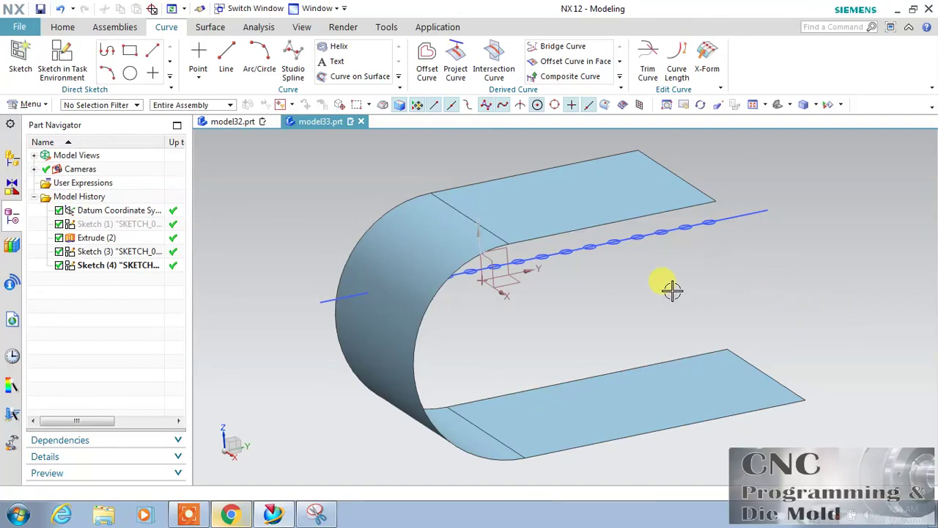
Extrude the twelve Sketch (4) circles downward with Subtract to cut holes in the lower flange.
middle_drag(656, 314, 653, 322)
click(712, 226)
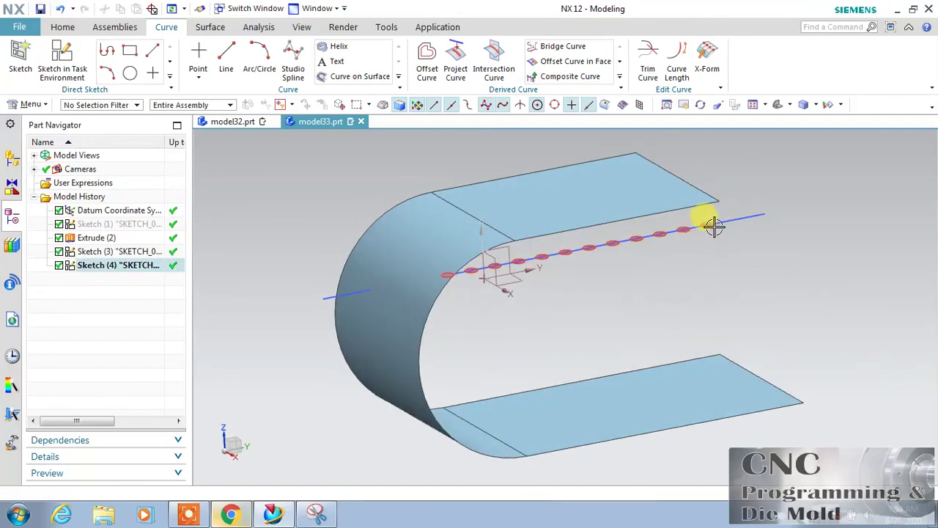
click(513, 299)
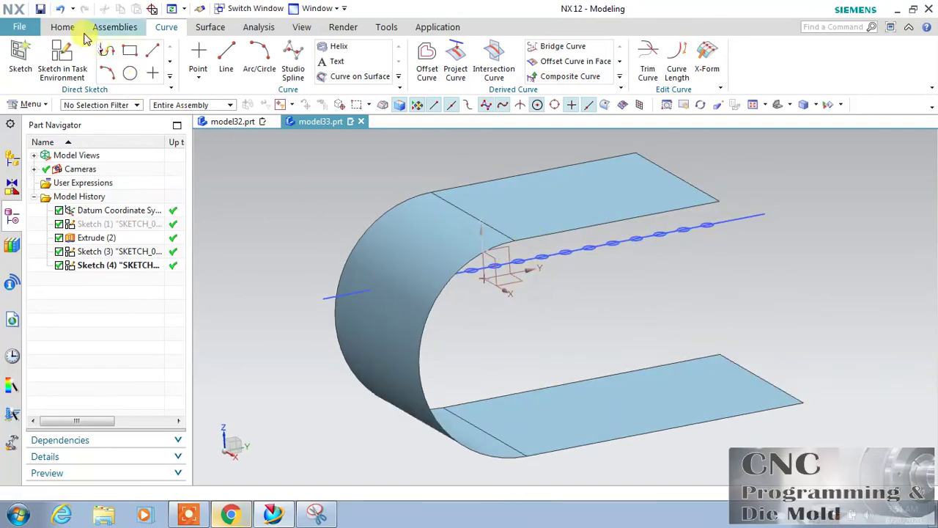
scroll(106, 45, up, 1)
click(228, 54)
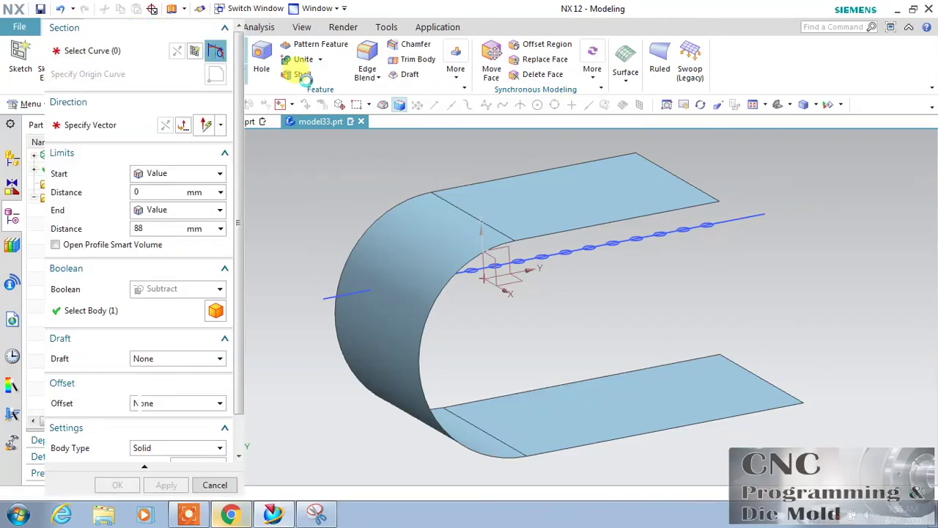
click(542, 263)
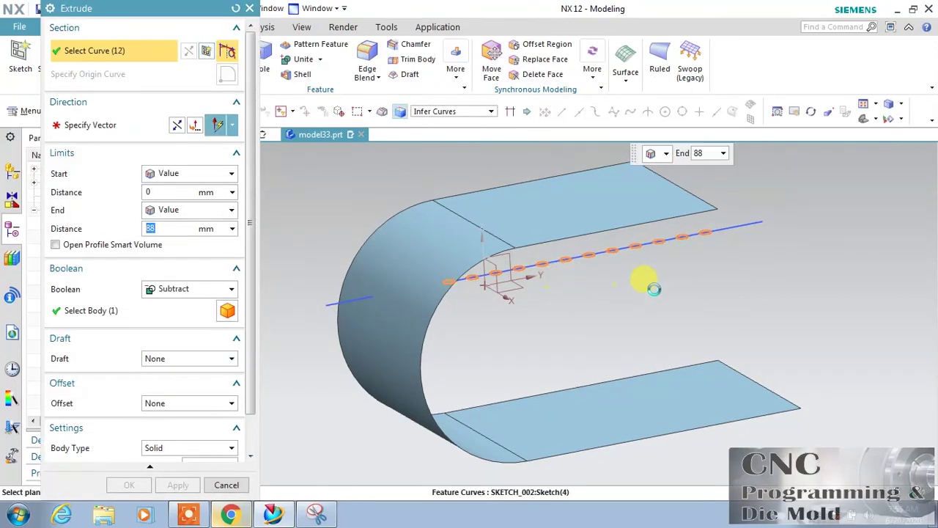
click(177, 125)
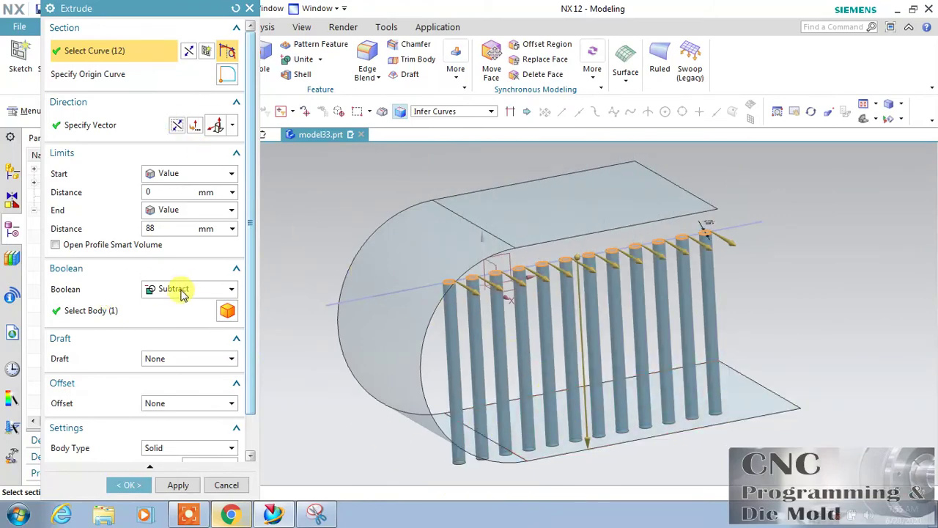
click(128, 485)
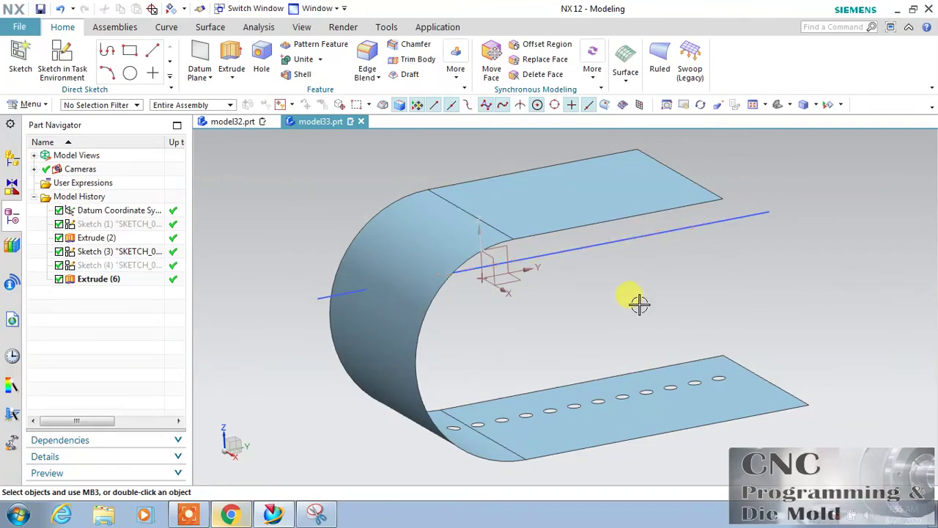
click(700, 104)
mouse_move(661, 242)
mouse_down()
mouse_move(656, 303)
mouse_move(637, 249)
mouse_move(653, 235)
mouse_up()
drag(569, 224, 589, 254)
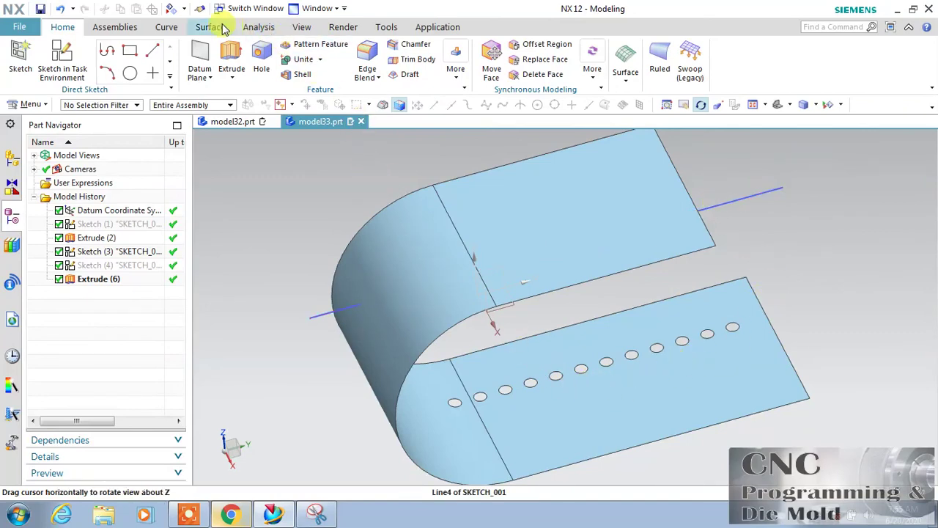
click(173, 27)
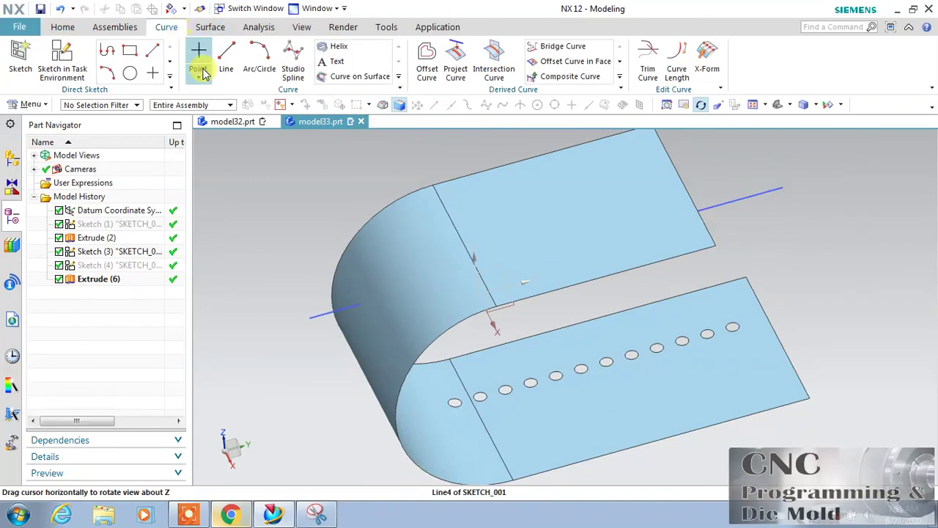
Project the line along Z onto the three faces, option None, toward the holed flange, showing Gaps.
click(453, 62)
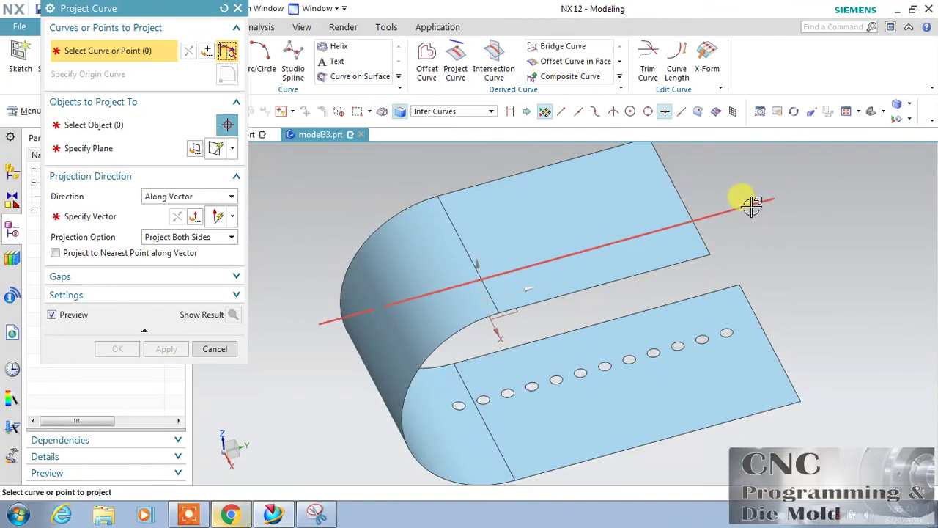
click(752, 206)
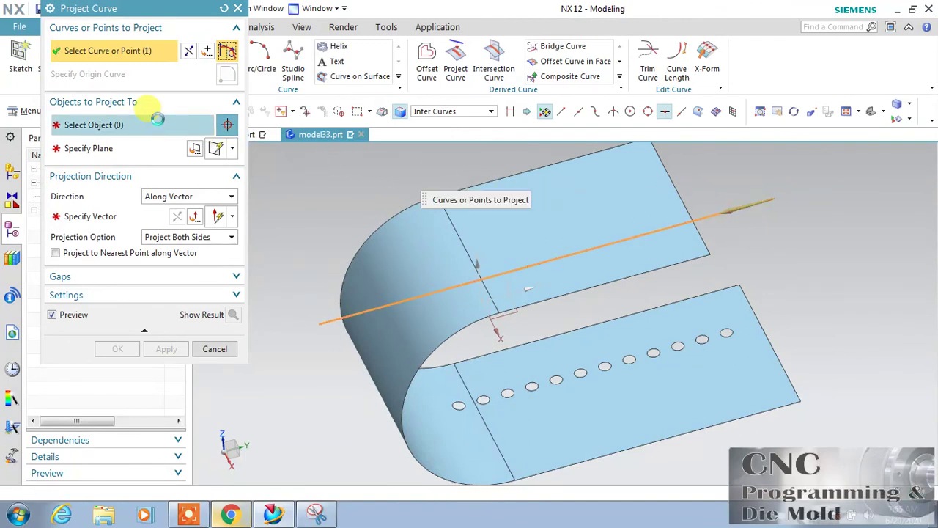
click(419, 245)
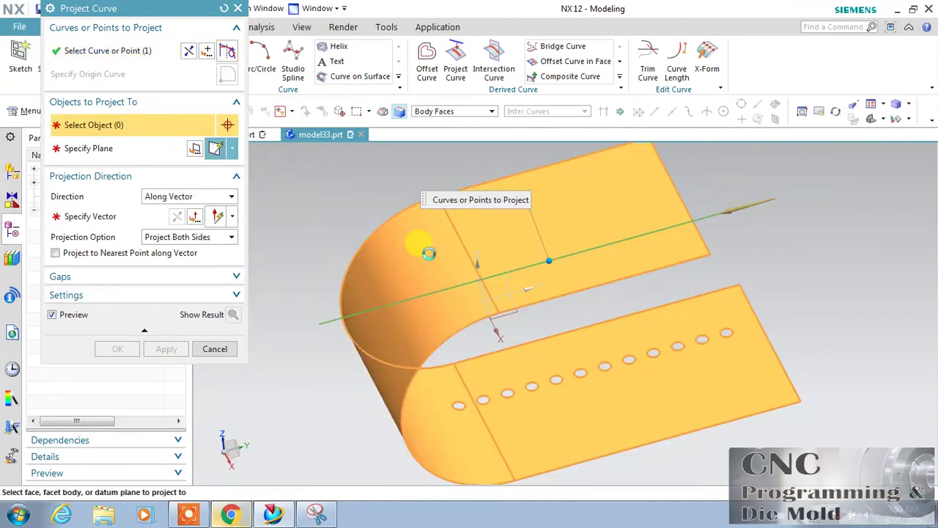
click(150, 221)
click(546, 272)
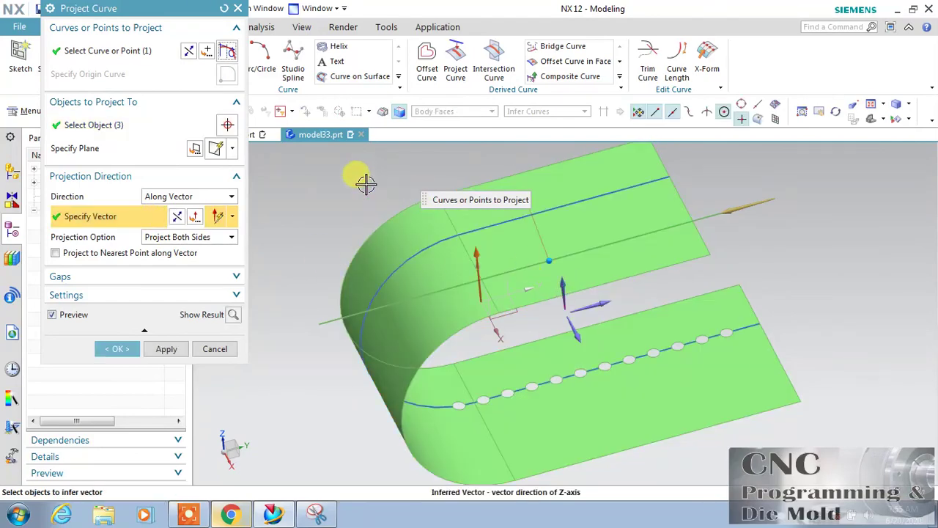
click(192, 237)
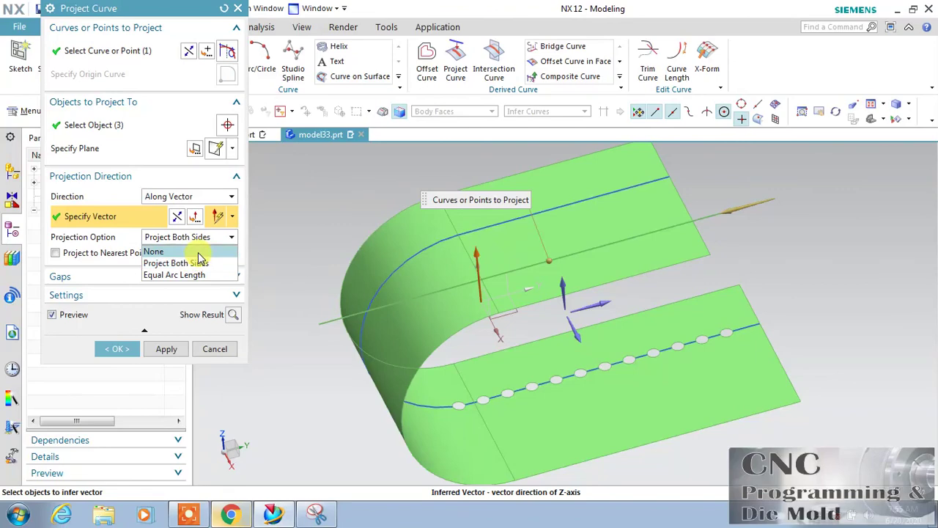
click(196, 252)
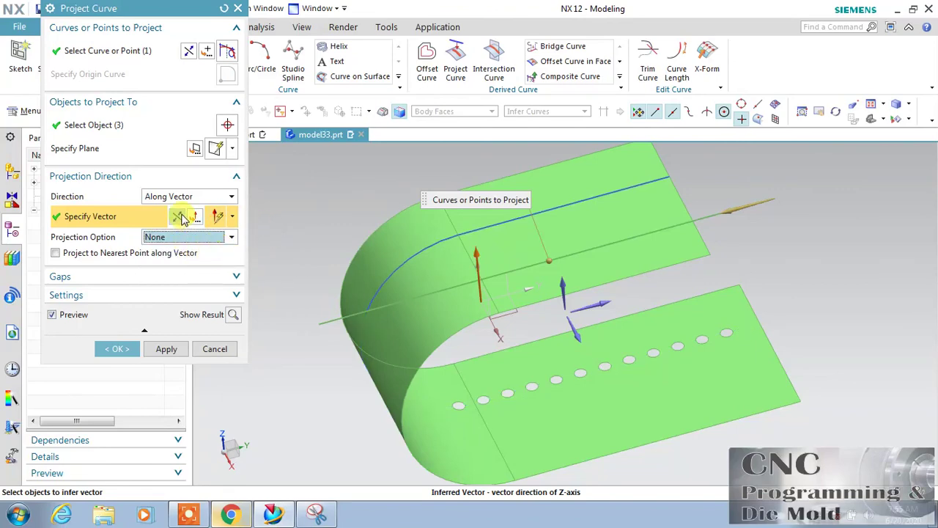
click(625, 438)
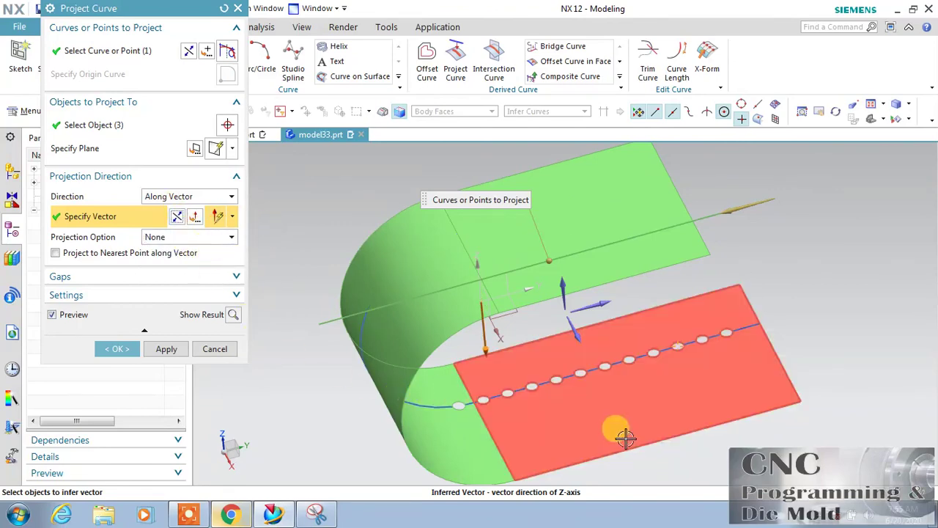
scroll(625, 437, up, 2)
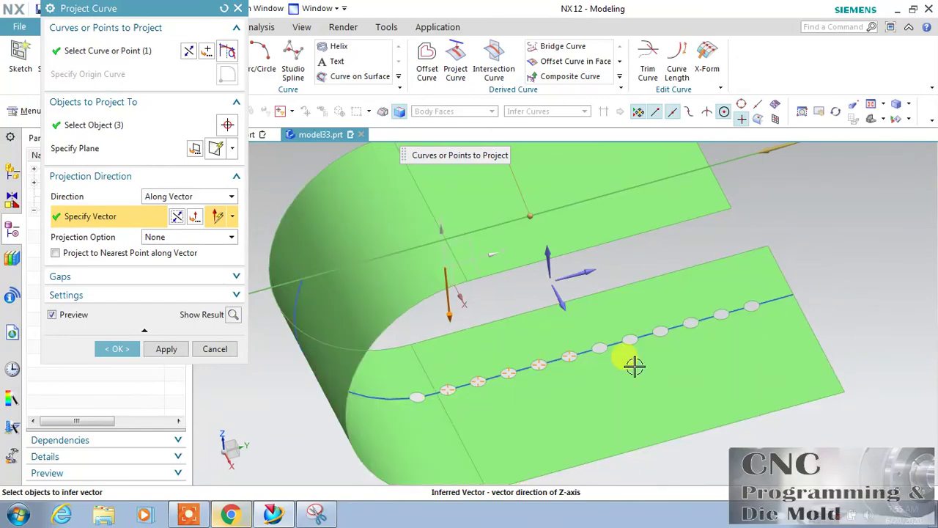
click(186, 279)
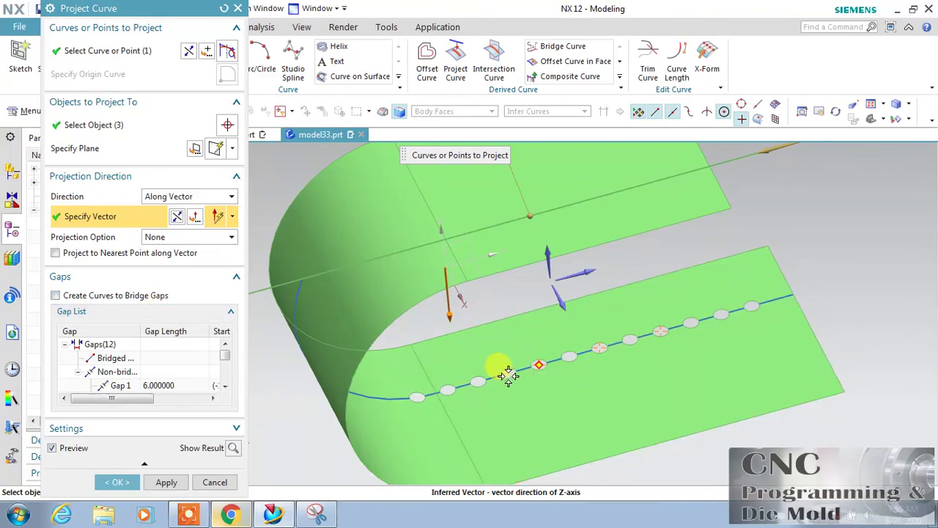
Enable Create Curves to Bridge Gaps with a 6 maximum gap, accept the projection, and orbit to inspect.
click(125, 302)
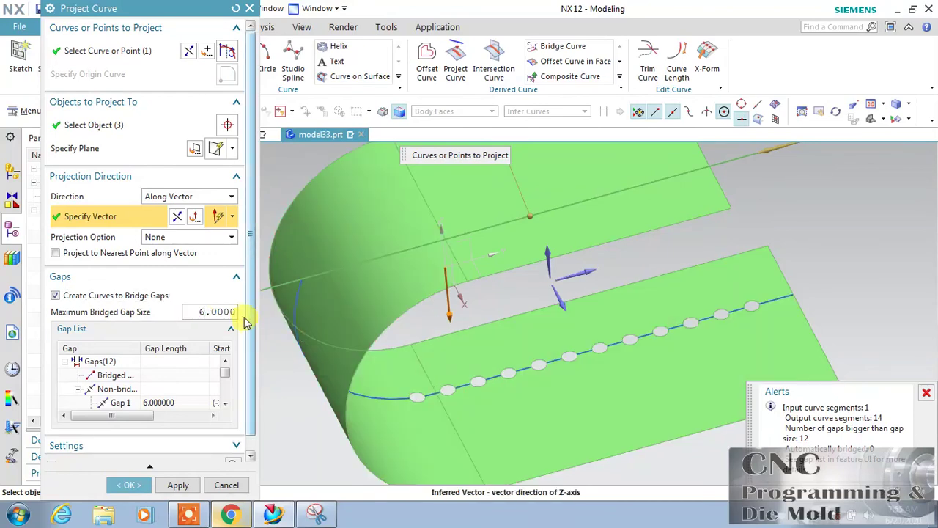
key(Return)
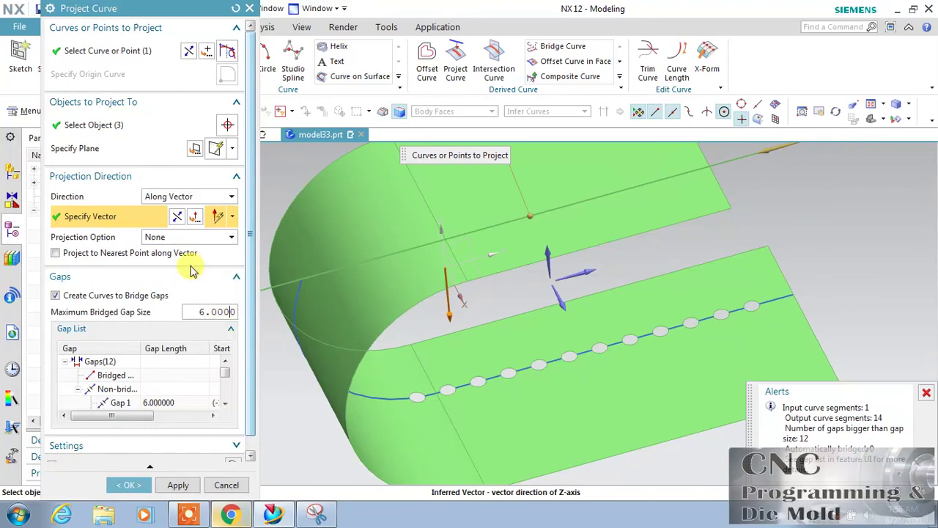
click(192, 236)
click(194, 247)
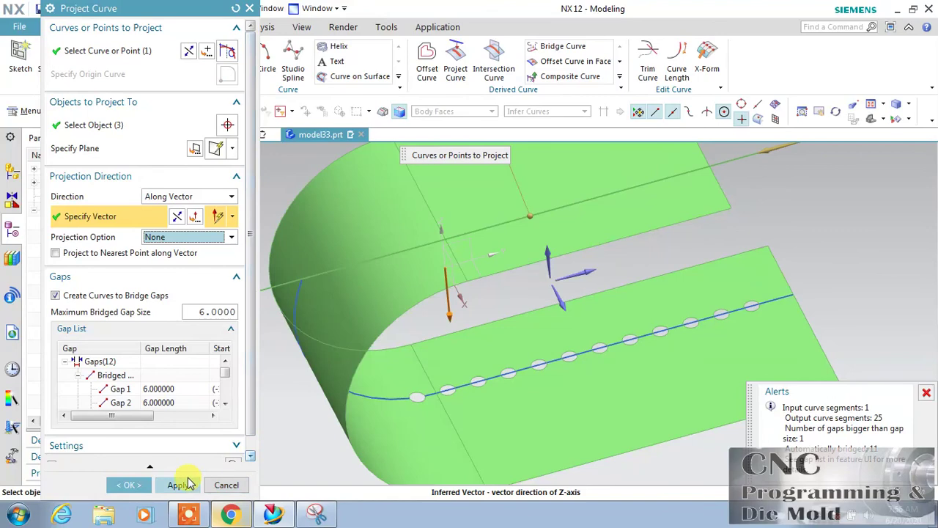
click(129, 484)
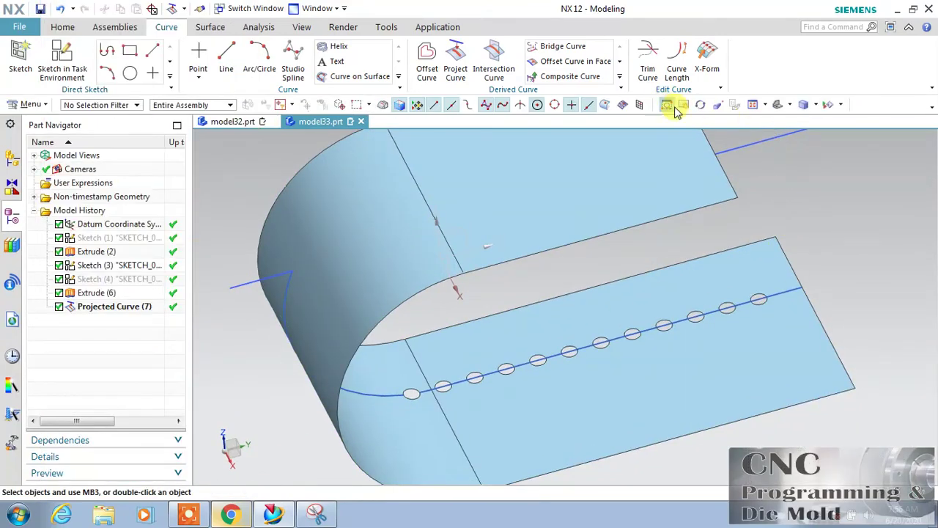
click(701, 105)
drag(601, 334, 693, 320)
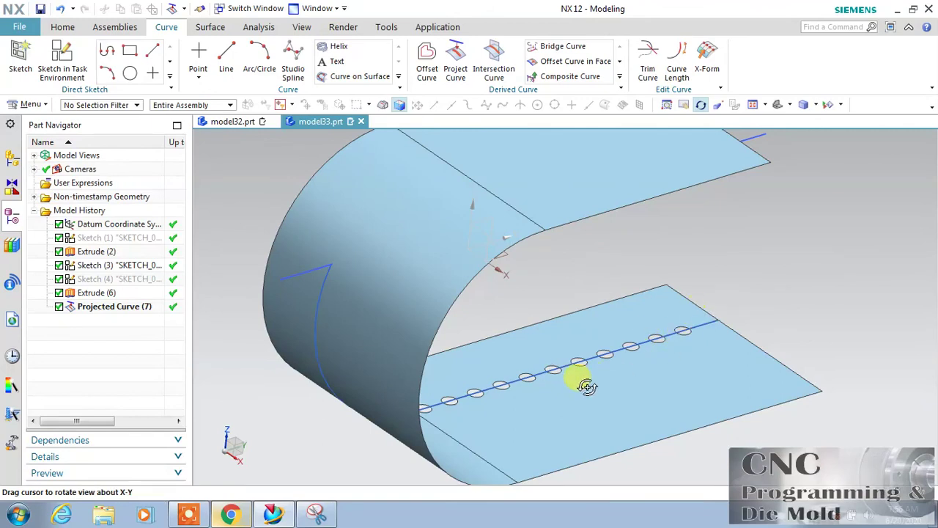